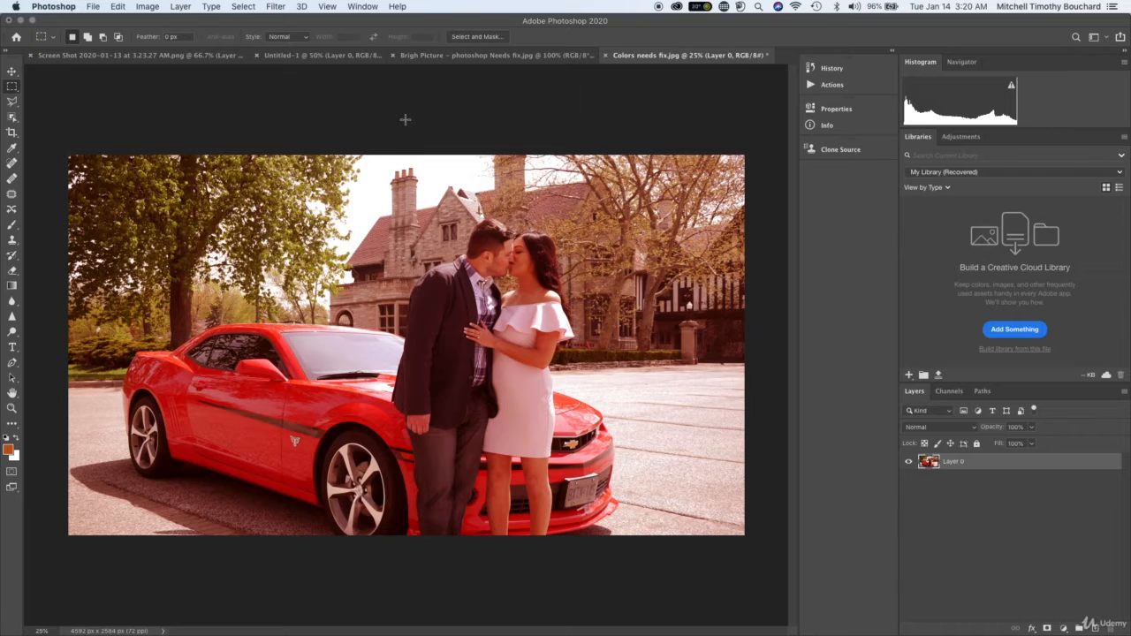
Rename the photo's layer as "Color Needs Fix".
{"action": "double_click", "coordinate": [954, 463]}
{"action": "type", "text": "Color Needs Di"}
{"action": "key", "text": "BackSpace"}
{"action": "key", "text": "BackSpace"}
{"action": "type", "text": "Fix"}
{"action": "key", "text": "Return"}
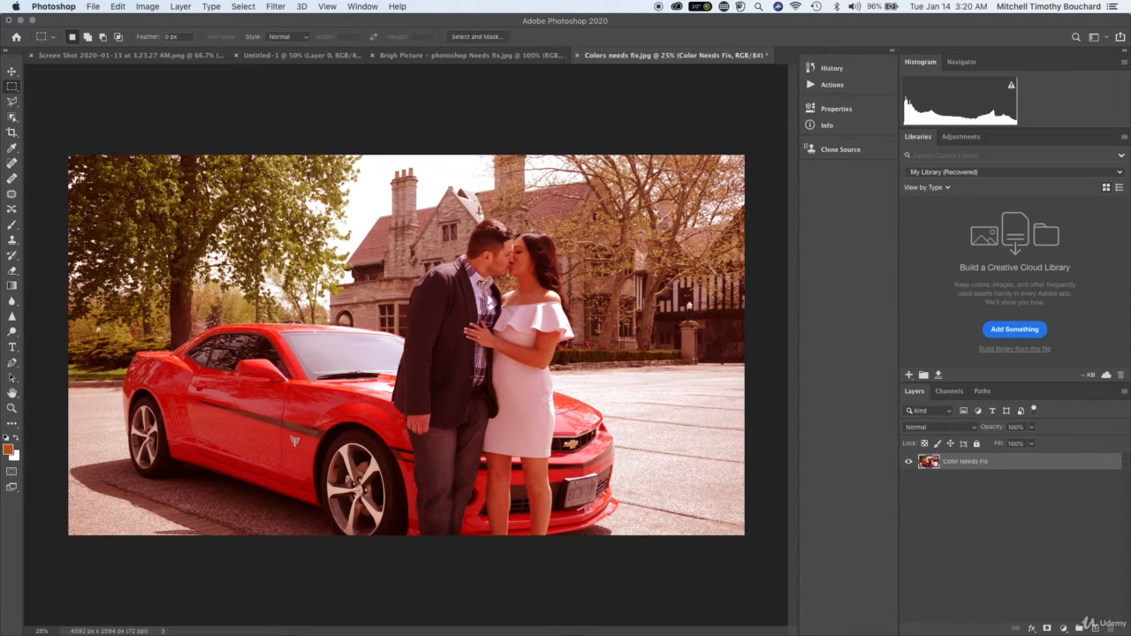
Duplicate the Color Needs Fix layer, keeping the suggested copy name.
{"action": "right_click", "coordinate": [1024, 461]}
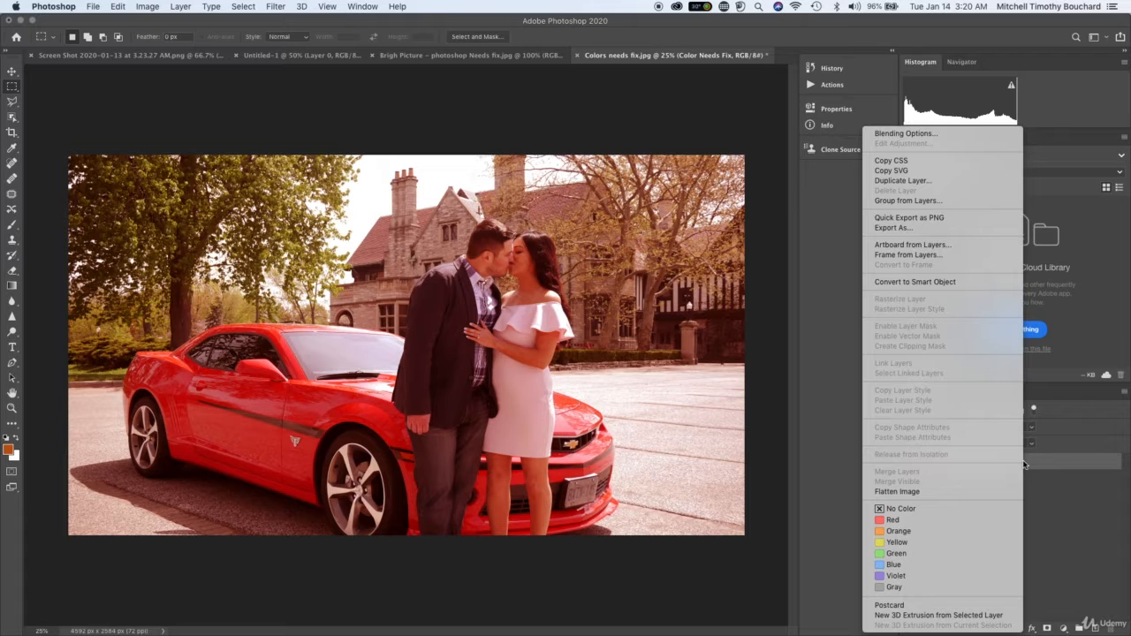
{"action": "left_click", "coordinate": [939, 182]}
{"action": "left_click", "coordinate": [681, 284]}
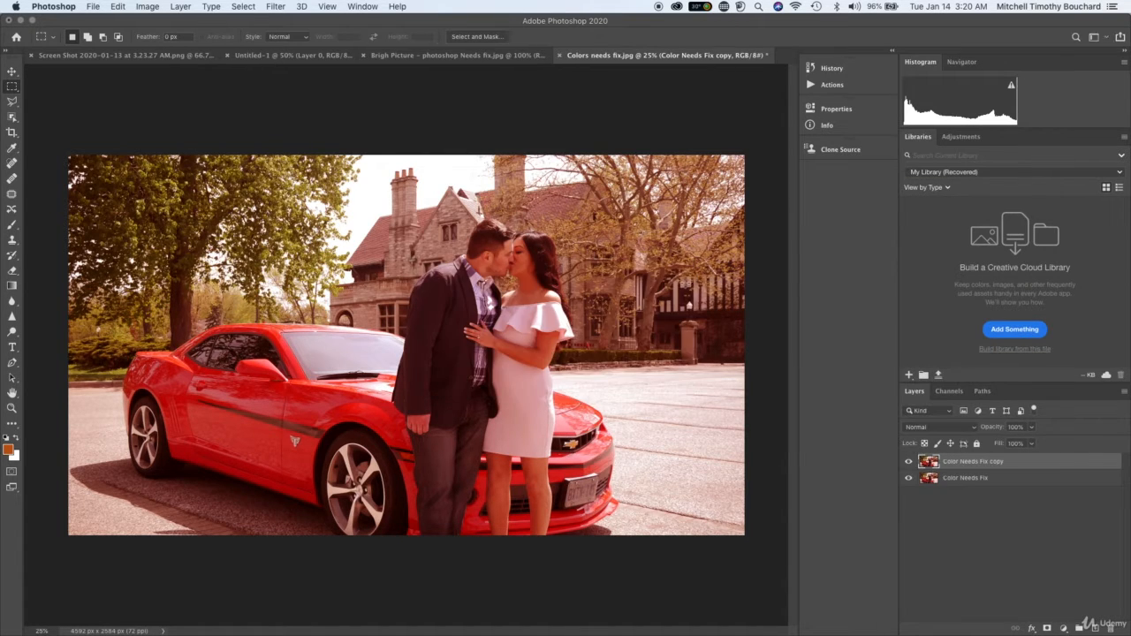
Choose the Photography workspace and expand the collapsed column holding the History, Info and Clone Source panels.
{"action": "left_click", "coordinate": [359, 7]}
{"action": "mouse_move", "coordinate": [433, 33]}
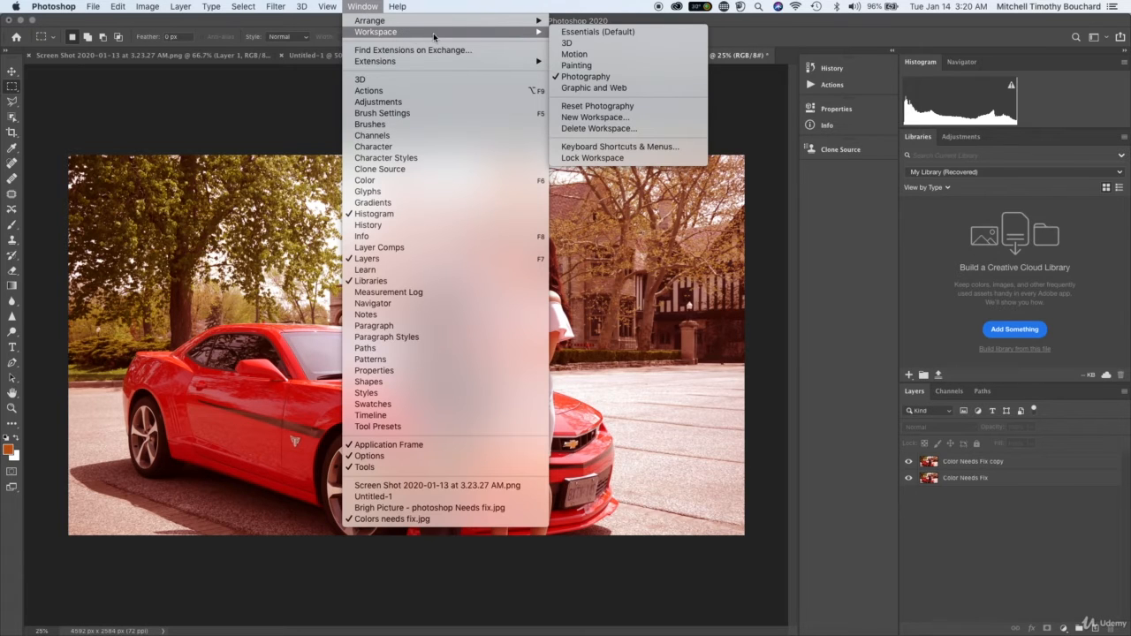
{"action": "left_click", "coordinate": [582, 77]}
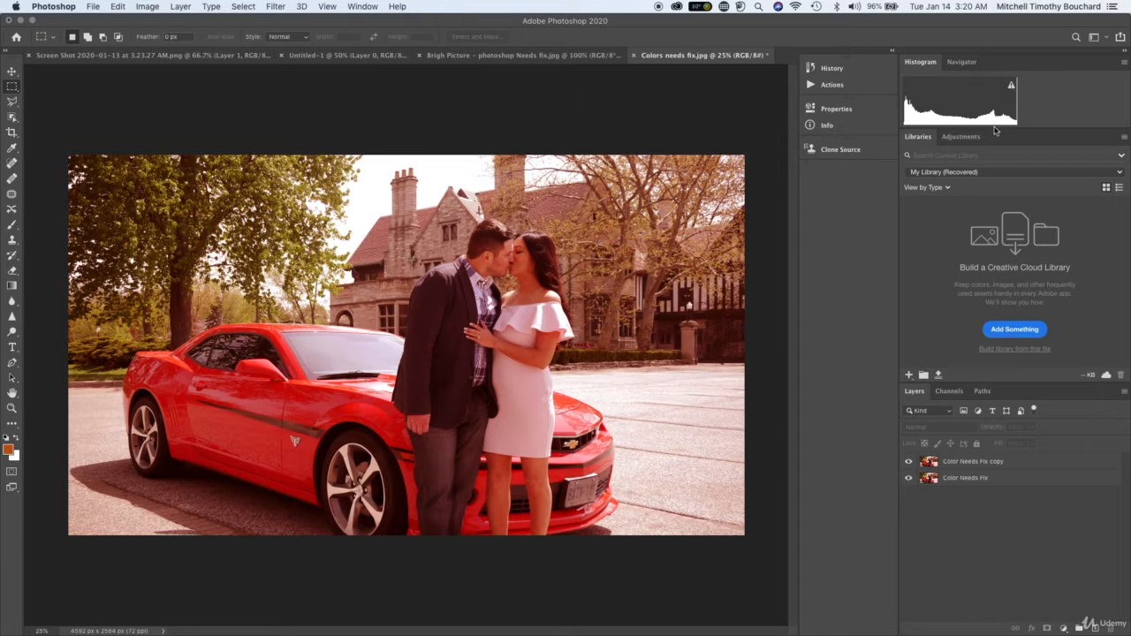
{"action": "left_click", "coordinate": [893, 50]}
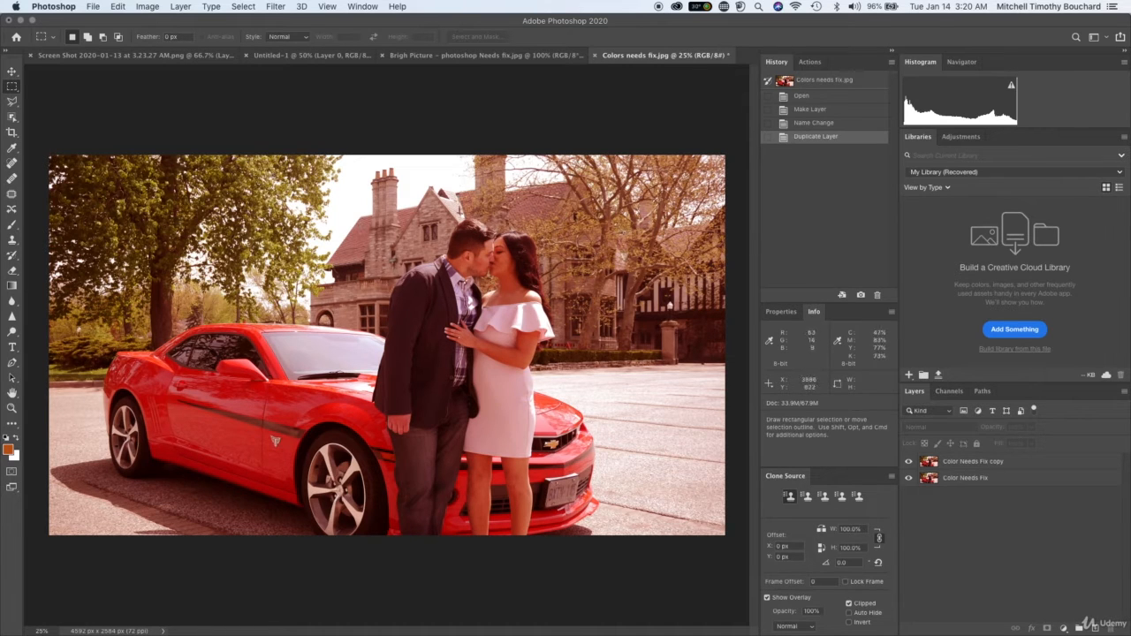
{"action": "left_click", "coordinate": [967, 101]}
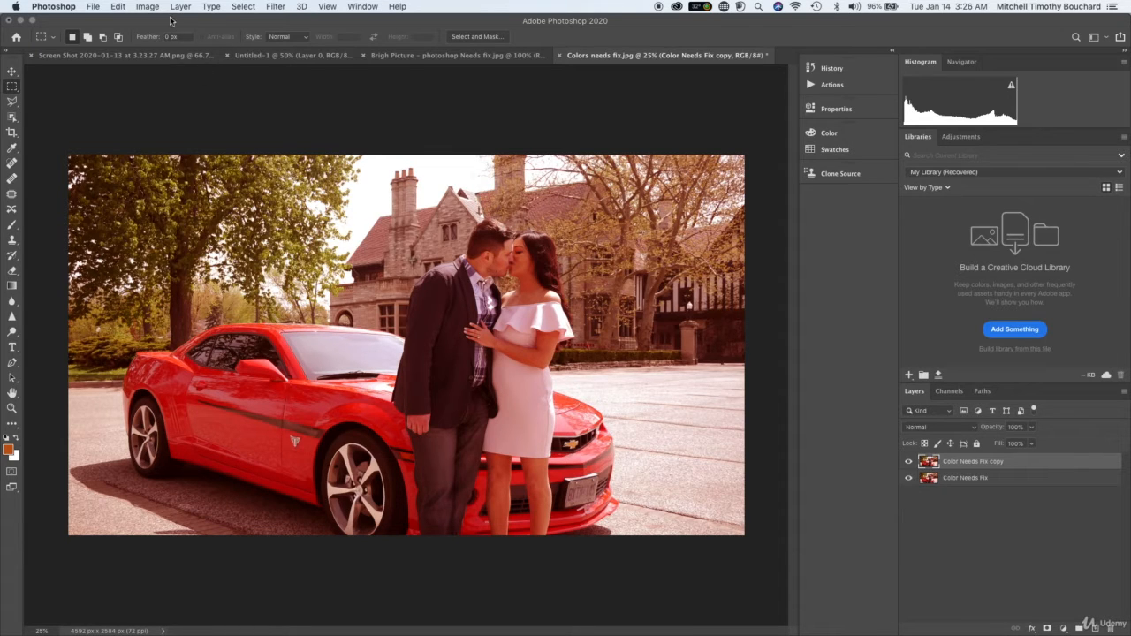
Apply the Auto Color correction to the Color Needs Fix copy layer.
{"action": "left_click", "coordinate": [141, 6]}
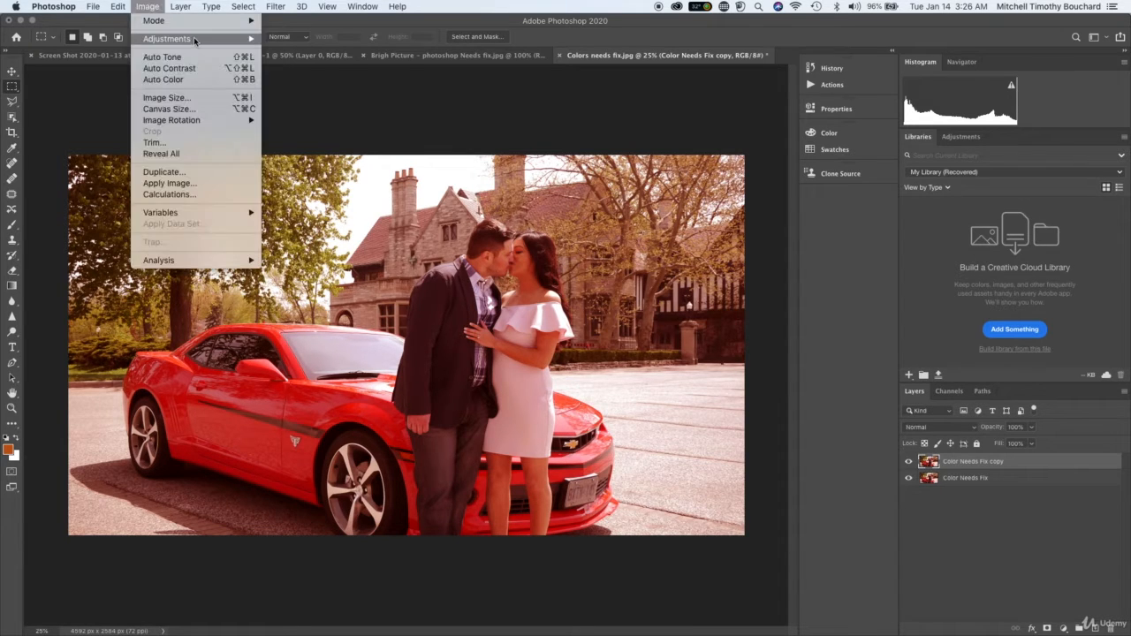
{"action": "mouse_move", "coordinate": [194, 42]}
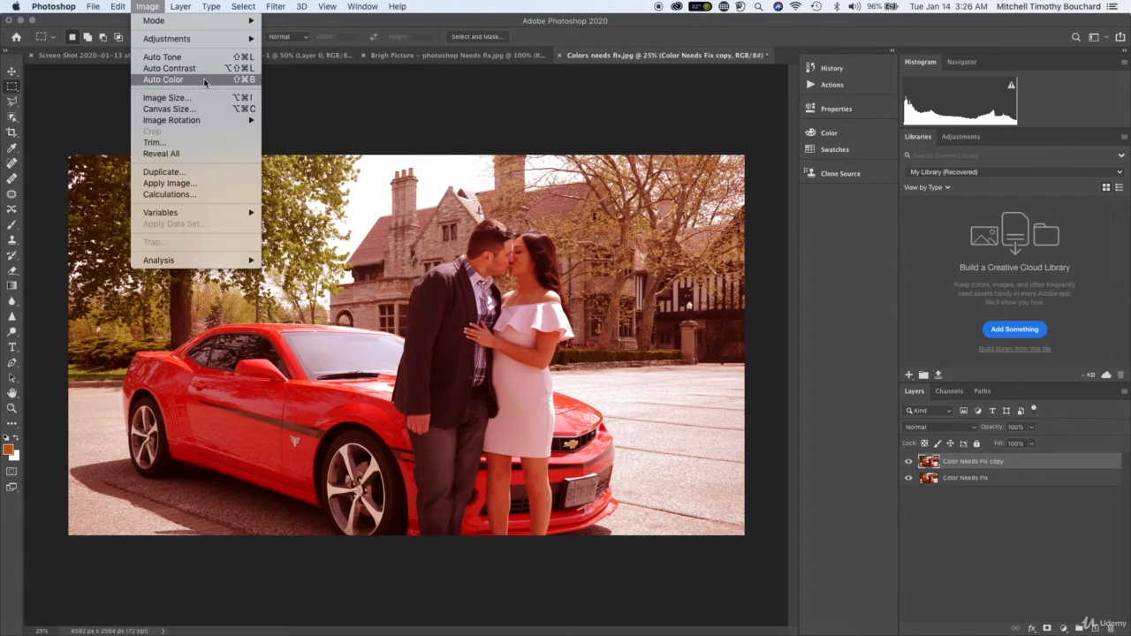
{"action": "left_click", "coordinate": [204, 80]}
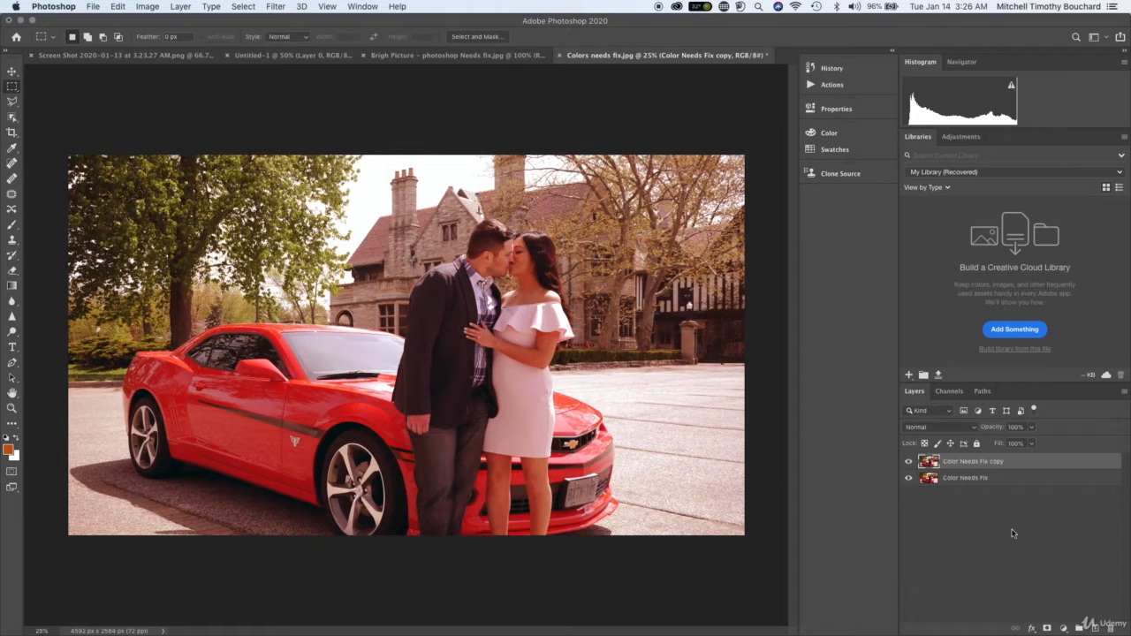
Compare the auto-corrected photo with the original by repeatedly hiding and showing the Color Needs Fix copy layer.
{"action": "left_click", "coordinate": [906, 462]}
{"action": "left_click", "coordinate": [906, 461]}
{"action": "left_click", "coordinate": [906, 462]}
{"action": "left_click", "coordinate": [906, 462]}
{"action": "left_click", "coordinate": [906, 461]}
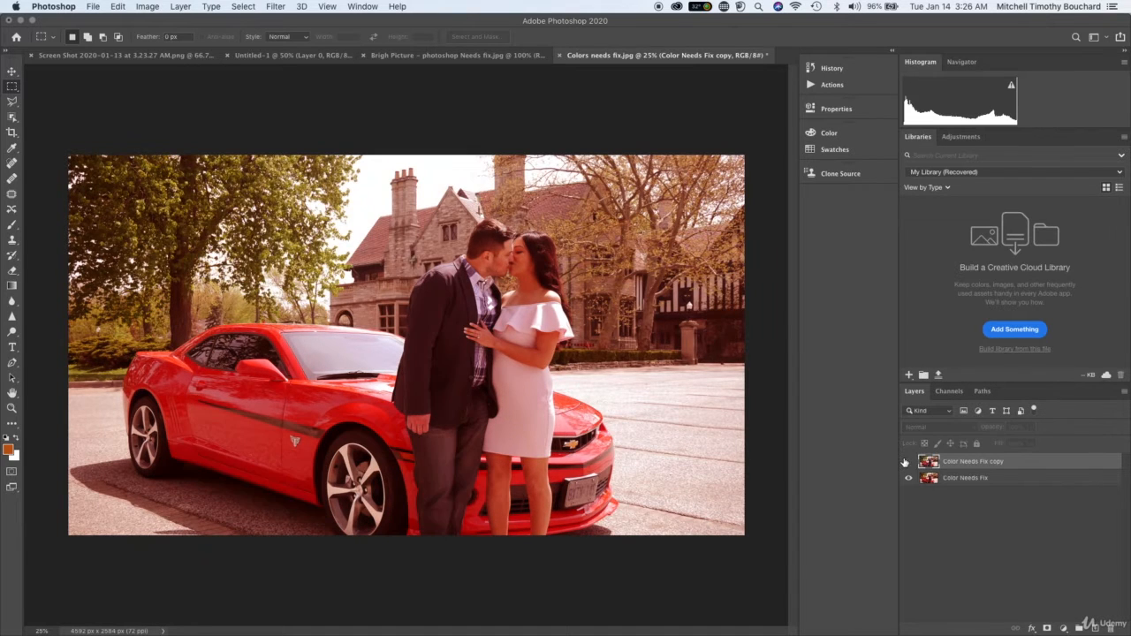
{"action": "left_click", "coordinate": [906, 461]}
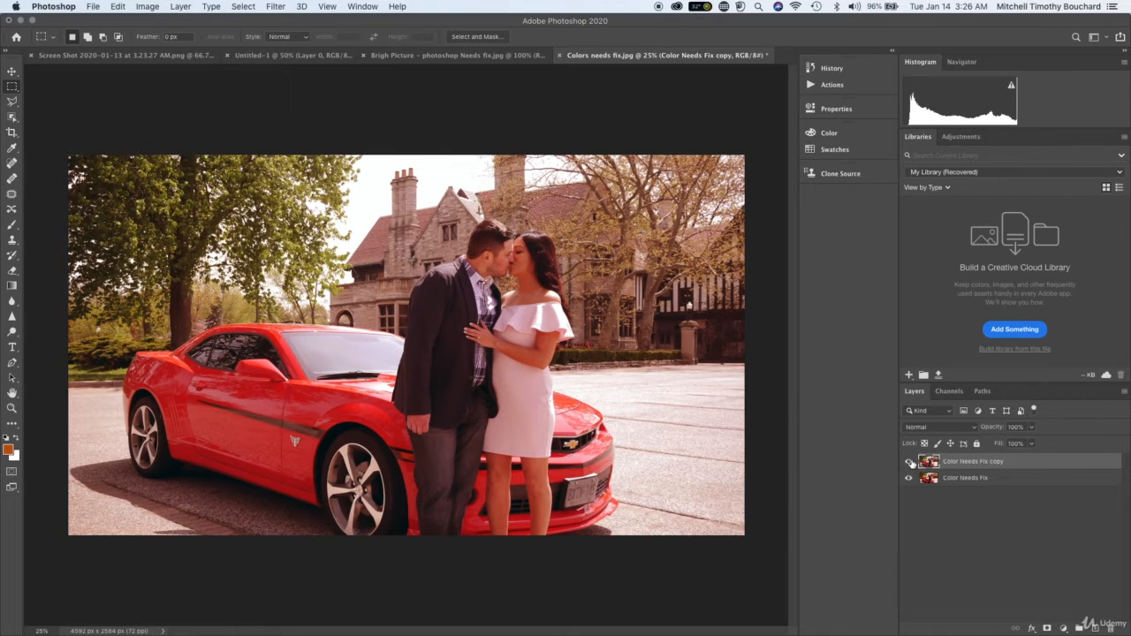
{"action": "left_click", "coordinate": [910, 463]}
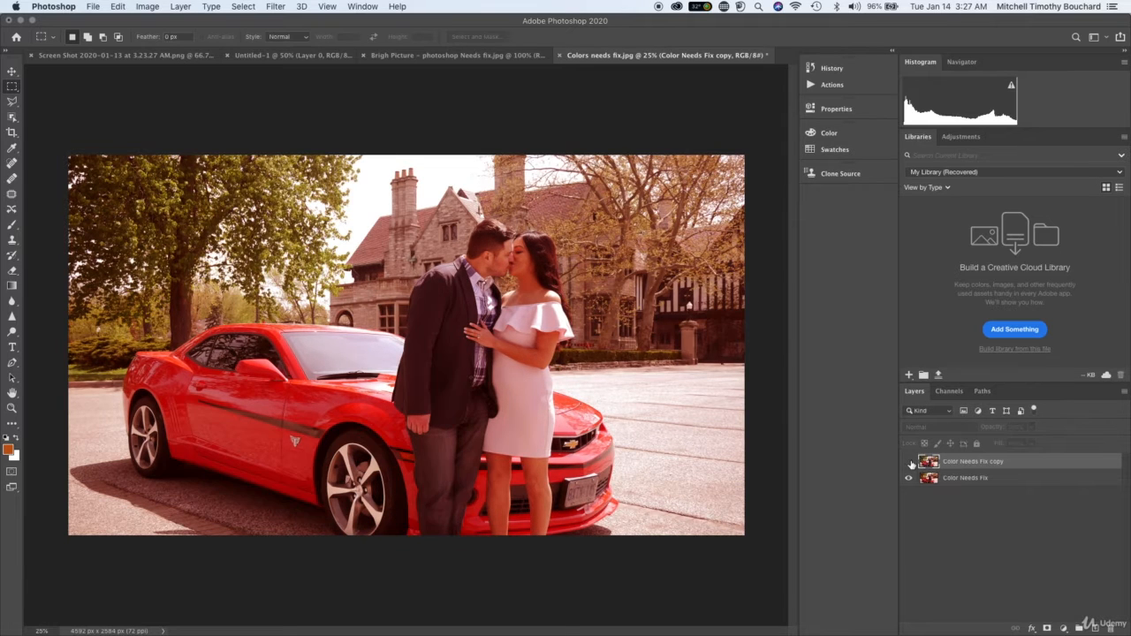
{"action": "left_click", "coordinate": [910, 462]}
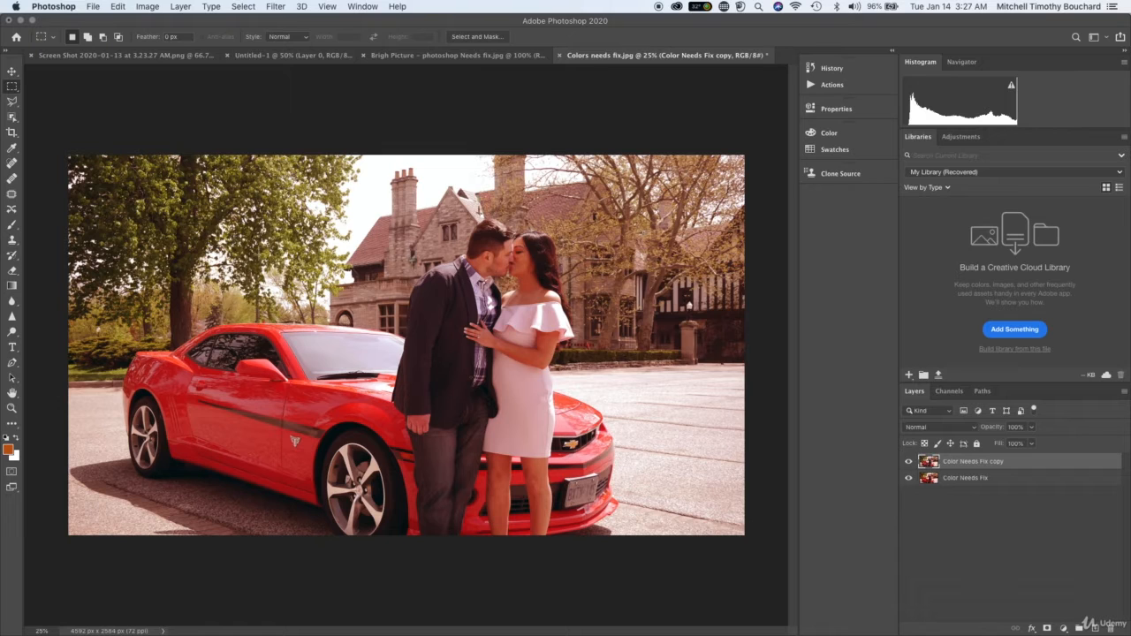
{"action": "left_click", "coordinate": [910, 462]}
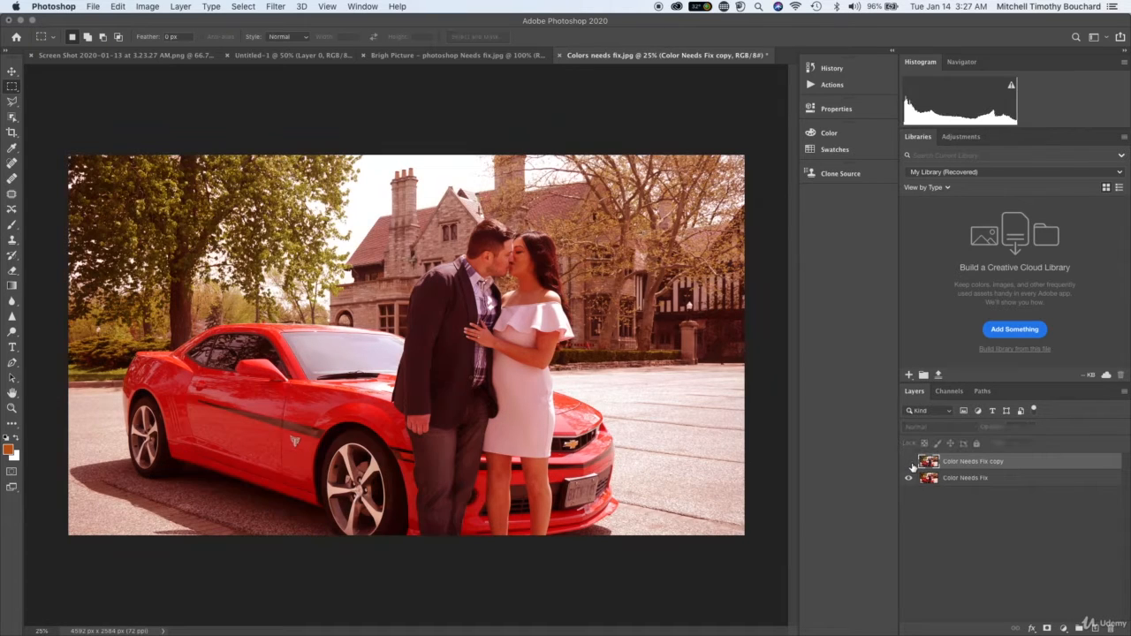
{"action": "left_click", "coordinate": [911, 463]}
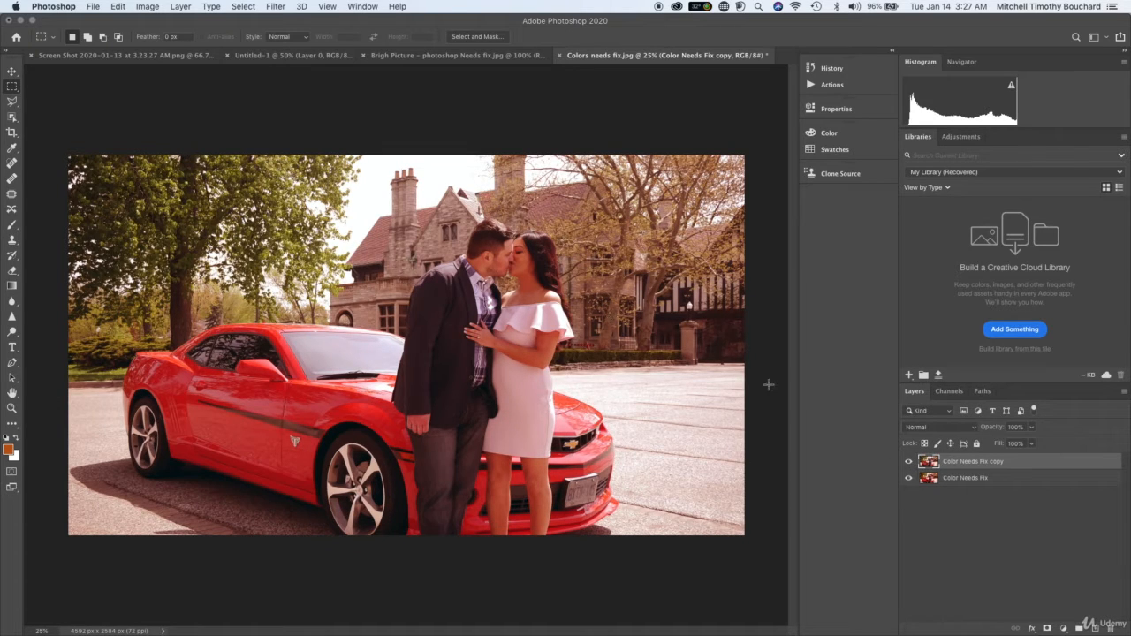
{"action": "left_click", "coordinate": [151, 6]}
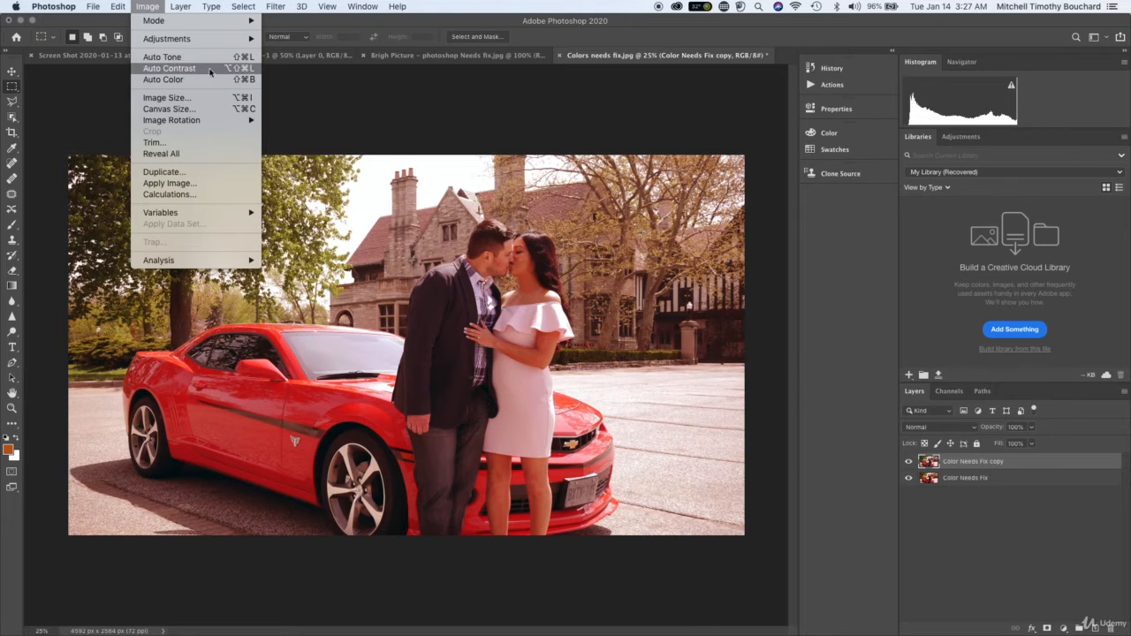
{"action": "mouse_move", "coordinate": [248, 39]}
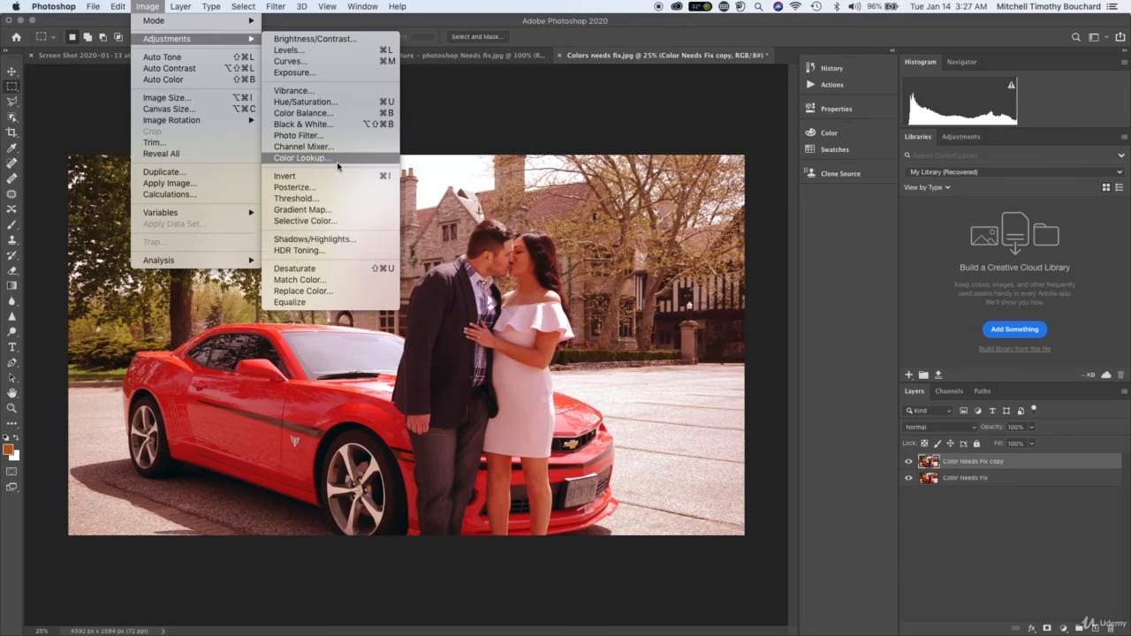
{"action": "left_click", "coordinate": [350, 117]}
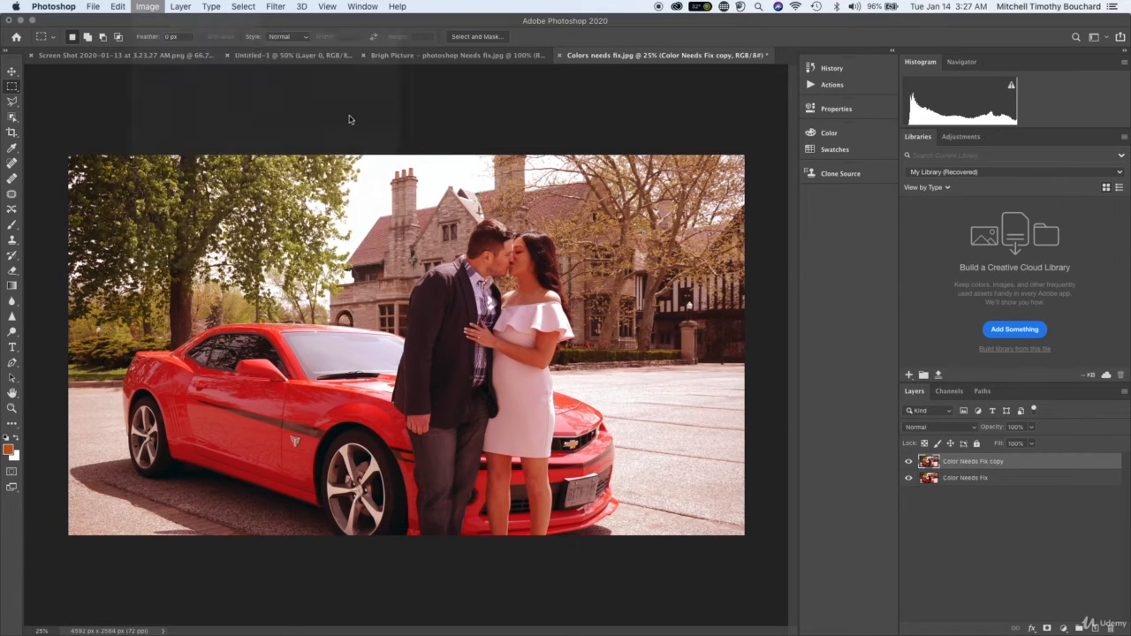
{"action": "left_click_drag", "start_coordinate": [630, 97], "coordinate": [677, 90]}
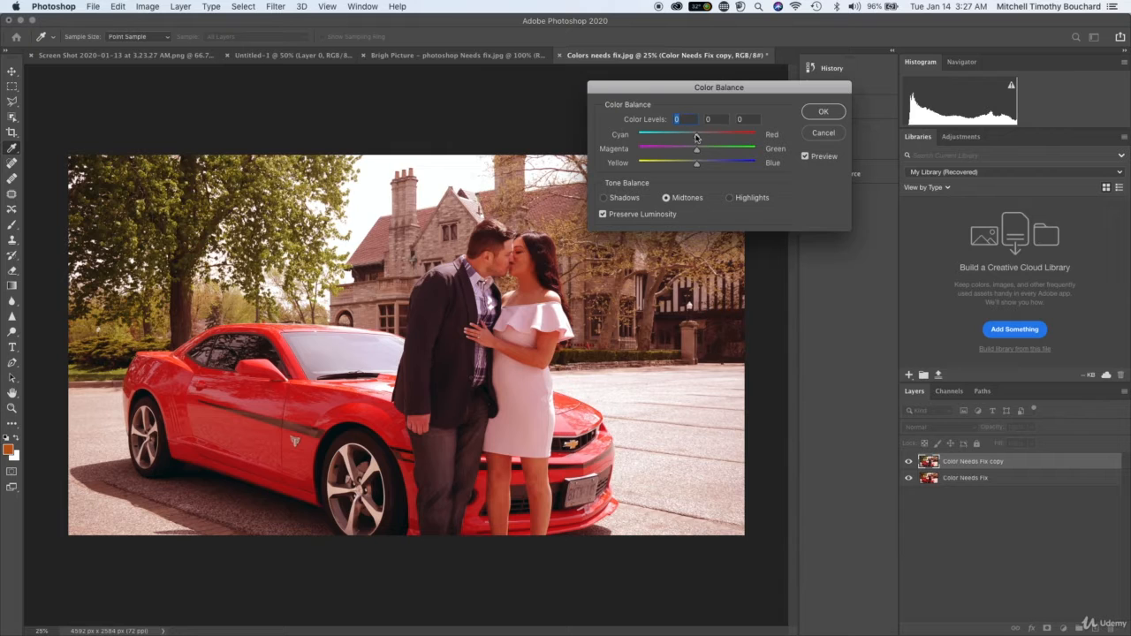
{"action": "left_click", "coordinate": [823, 111]}
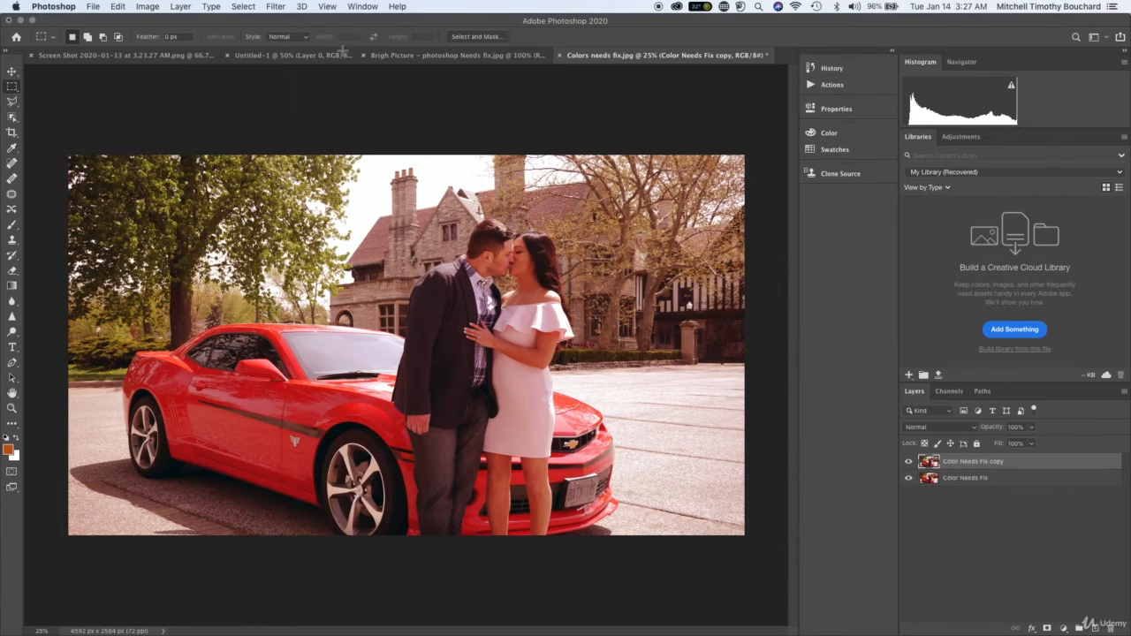
Start a Hue/Saturation adjustment on the Color Needs Fix copy layer and raise the master hue to +8.
{"action": "left_click", "coordinate": [147, 6]}
{"action": "mouse_move", "coordinate": [168, 39]}
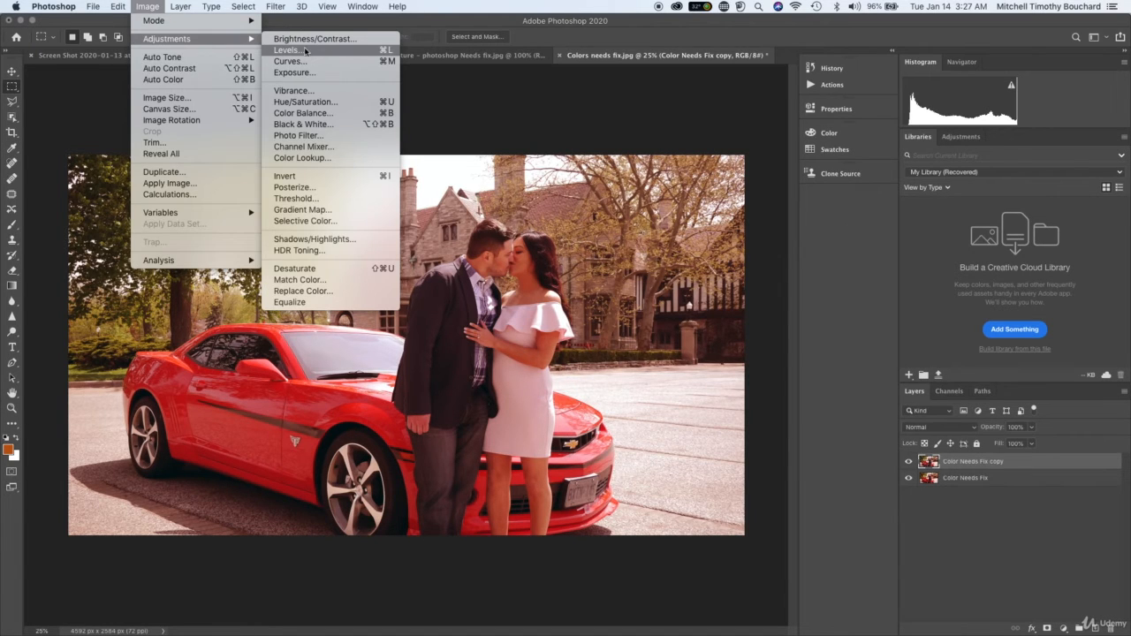
{"action": "left_click", "coordinate": [329, 104]}
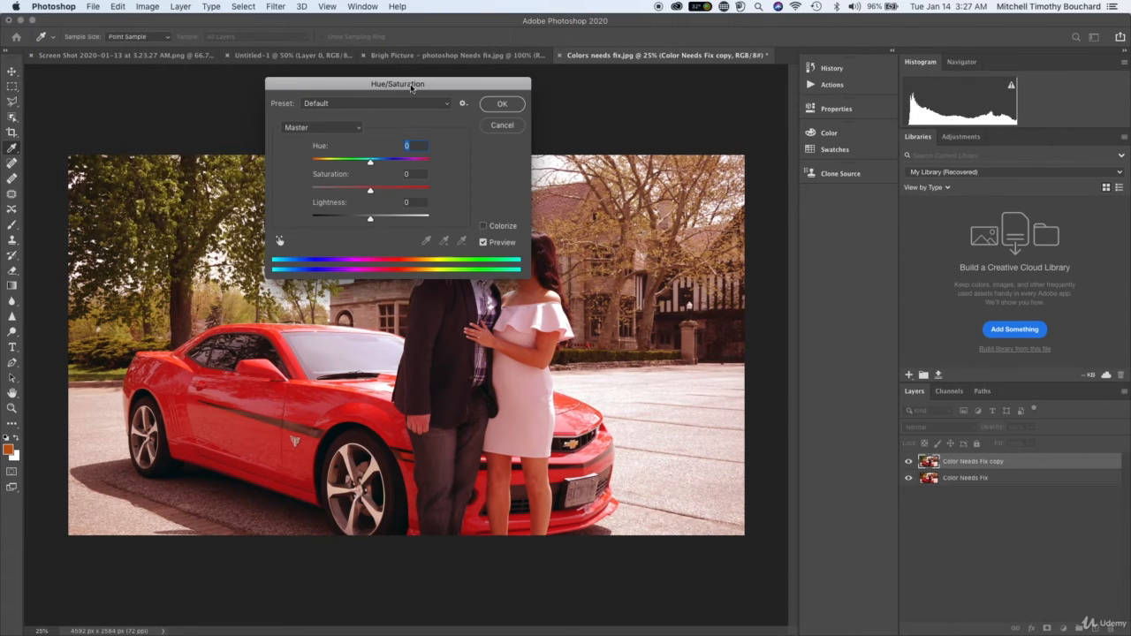
{"action": "left_click_drag", "start_coordinate": [411, 89], "coordinate": [760, 72]}
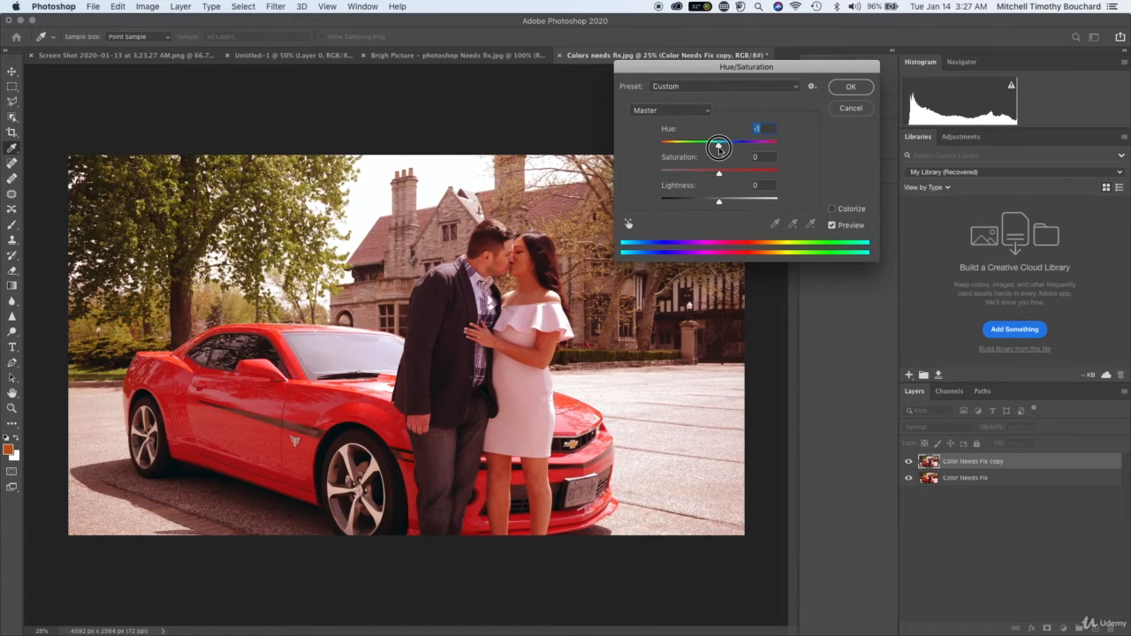
{"action": "mouse_move", "coordinate": [718, 148]}
{"action": "left_mouse_down"}
{"action": "mouse_move", "coordinate": [682, 148]}
{"action": "mouse_move", "coordinate": [730, 147]}
{"action": "mouse_move", "coordinate": [720, 147]}
{"action": "left_mouse_up"}
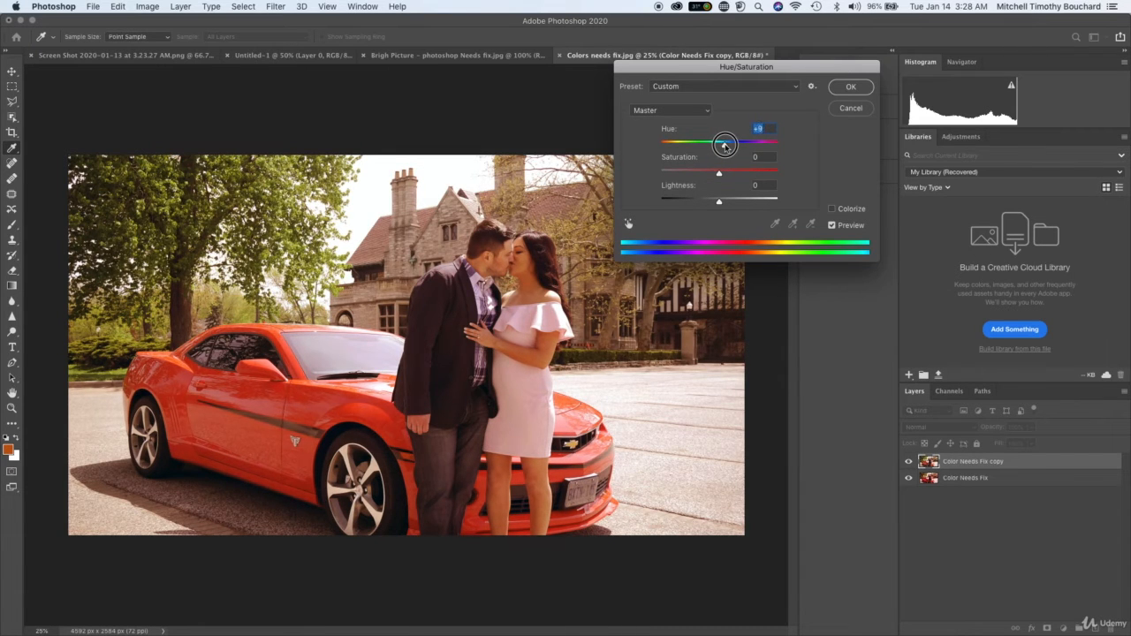
{"action": "left_click_drag", "start_coordinate": [724, 145], "coordinate": [725, 146]}
Set the hue to +15, saturation to +6 and lightness to +1, judging by the couple's skin tones, and apply the adjustment.
{"action": "key", "text": "super+plus"}
{"action": "key", "text": "super+plus"}
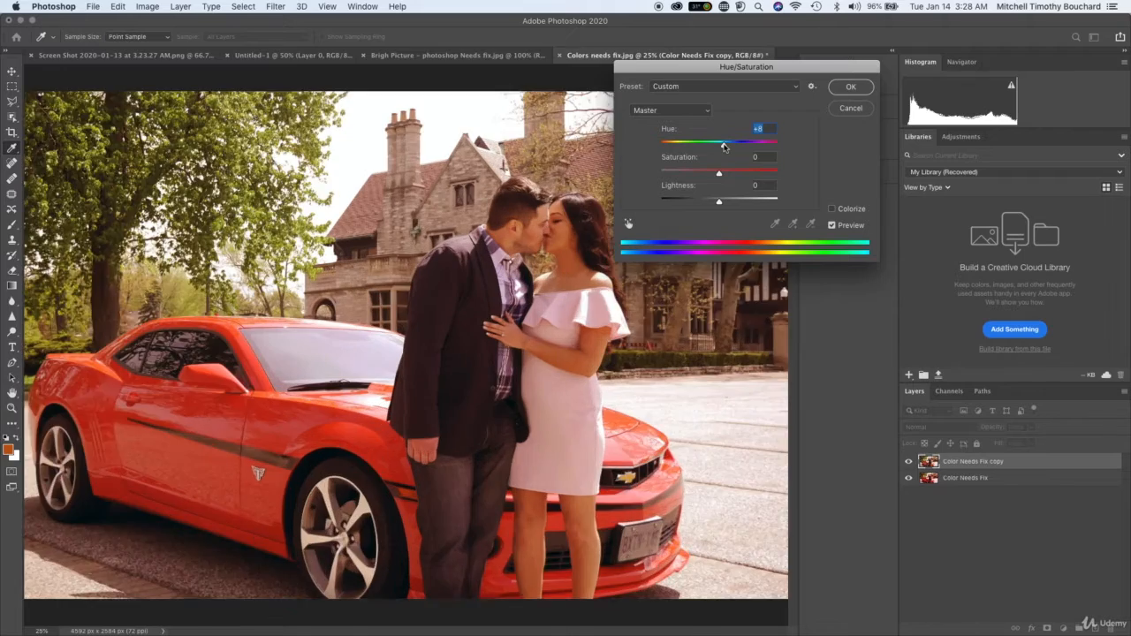
{"action": "scroll", "coordinate": [725, 147], "scroll_direction": "up", "scroll_amount": 5}
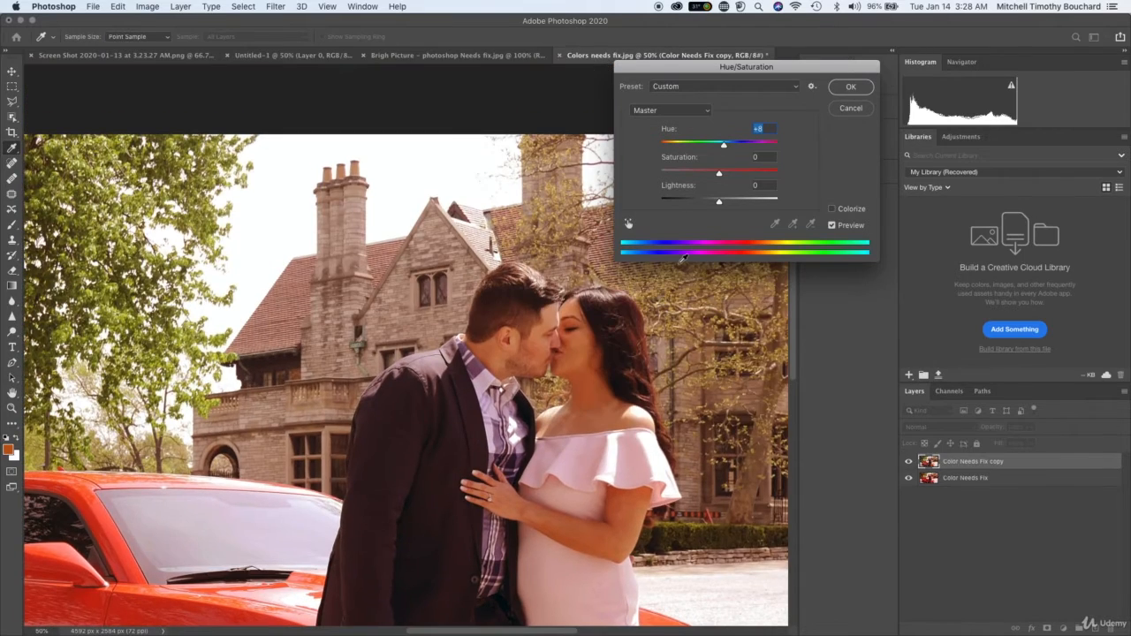
{"action": "key", "text": "super+plus"}
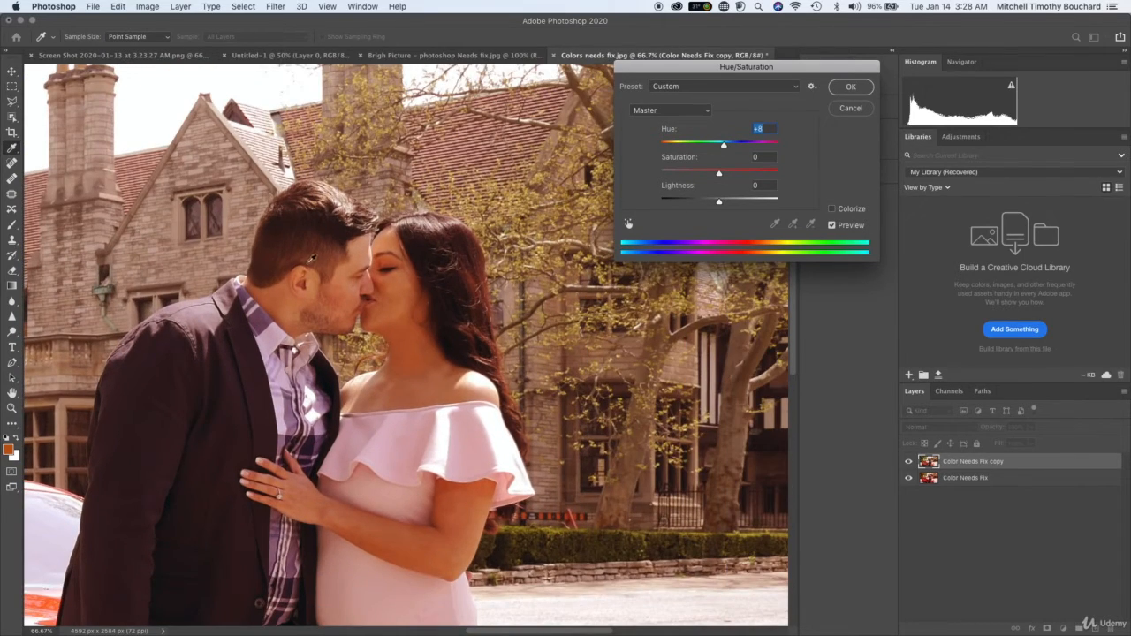
{"action": "left_click", "coordinate": [297, 225]}
{"action": "left_click_drag", "start_coordinate": [719, 142], "coordinate": [730, 177]}
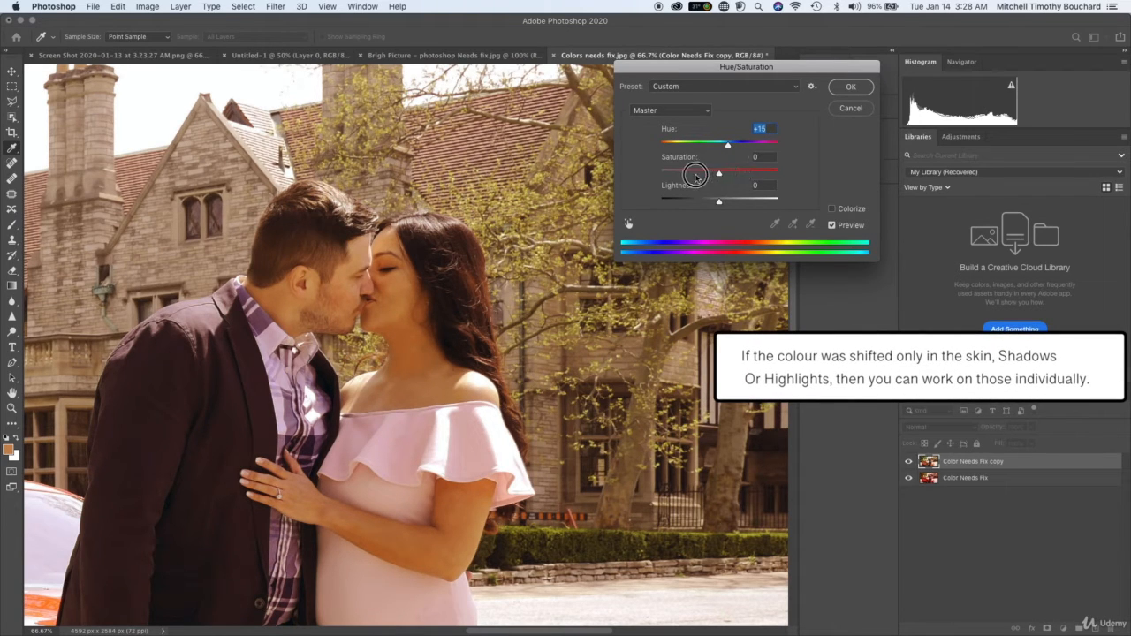
{"action": "left_click_drag", "start_coordinate": [719, 174], "coordinate": [720, 203]}
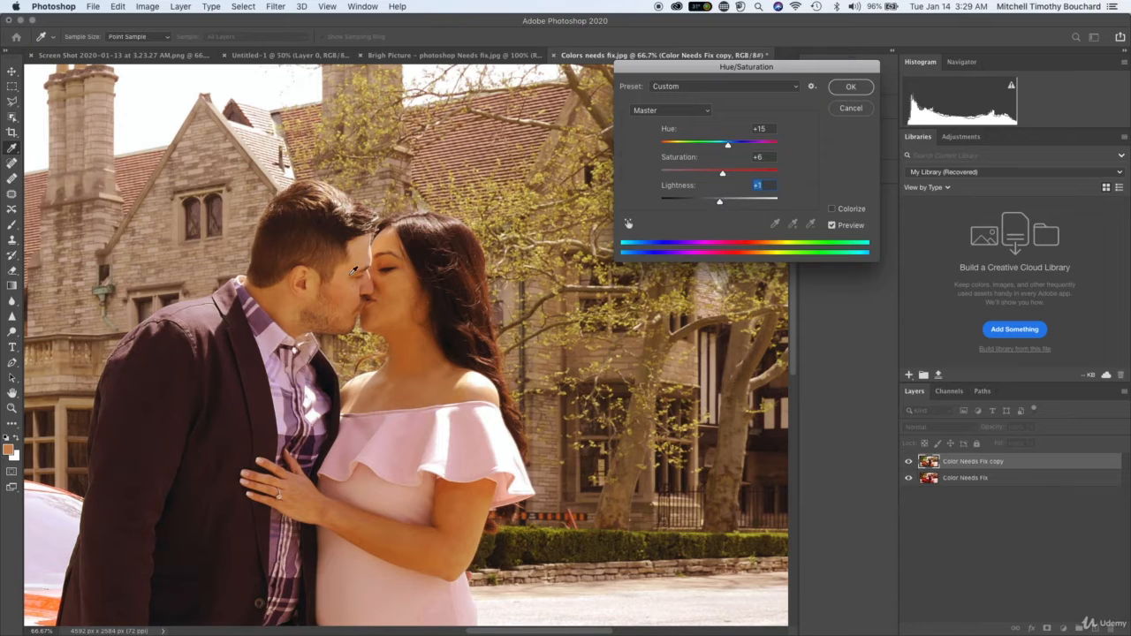
{"action": "left_click", "coordinate": [850, 86]}
Compare the whole photo before and after the hue correction by toggling the copy layer's visibility.
{"action": "key", "text": "super+minus"}
{"action": "key", "text": "super+minus"}
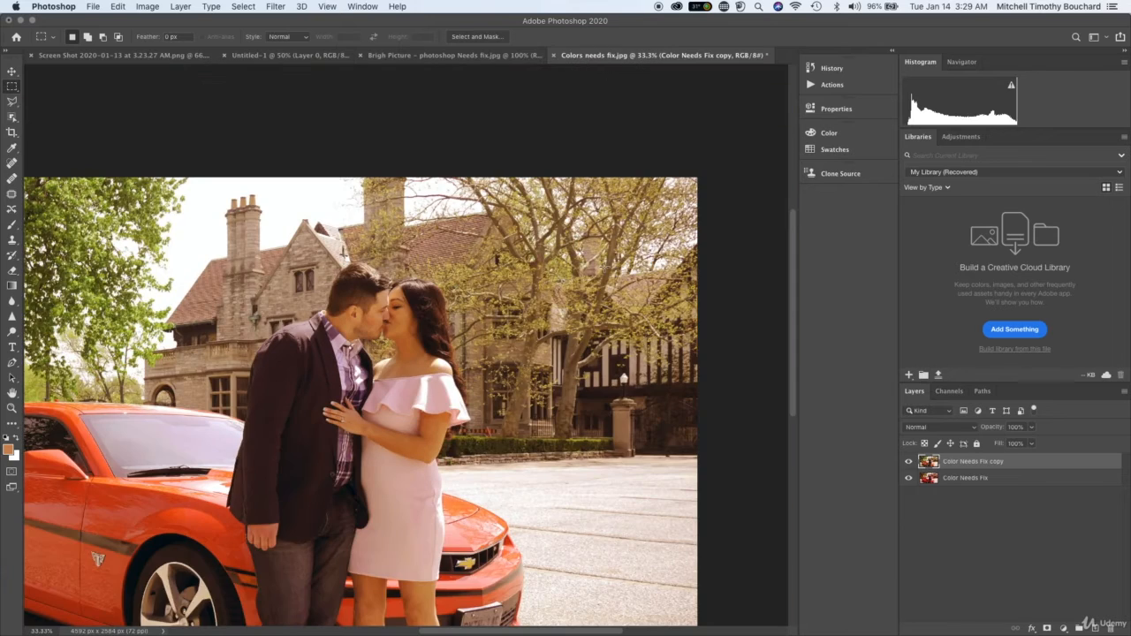
{"action": "key", "text": "super+minus"}
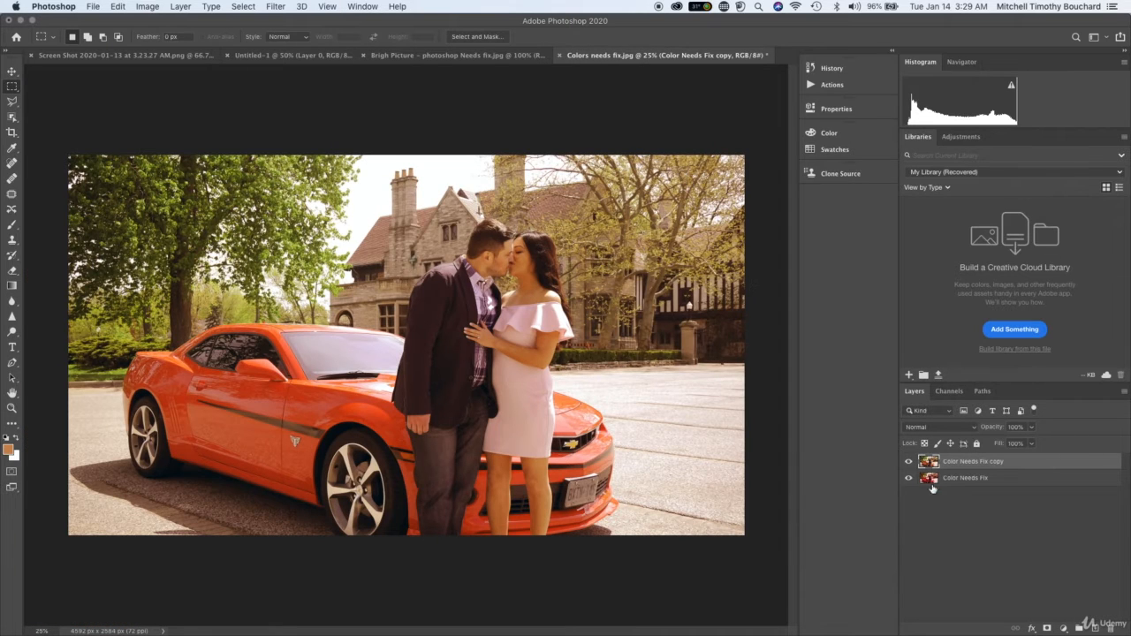
{"action": "left_click", "coordinate": [910, 463]}
{"action": "left_click", "coordinate": [910, 462]}
{"action": "left_click", "coordinate": [910, 463]}
{"action": "left_click", "coordinate": [909, 463]}
Start a Color Balance adjustment on the Color Needs Fix copy layer and set the midtone levels to -2, -4 and +17.
{"action": "left_click", "coordinate": [146, 6]}
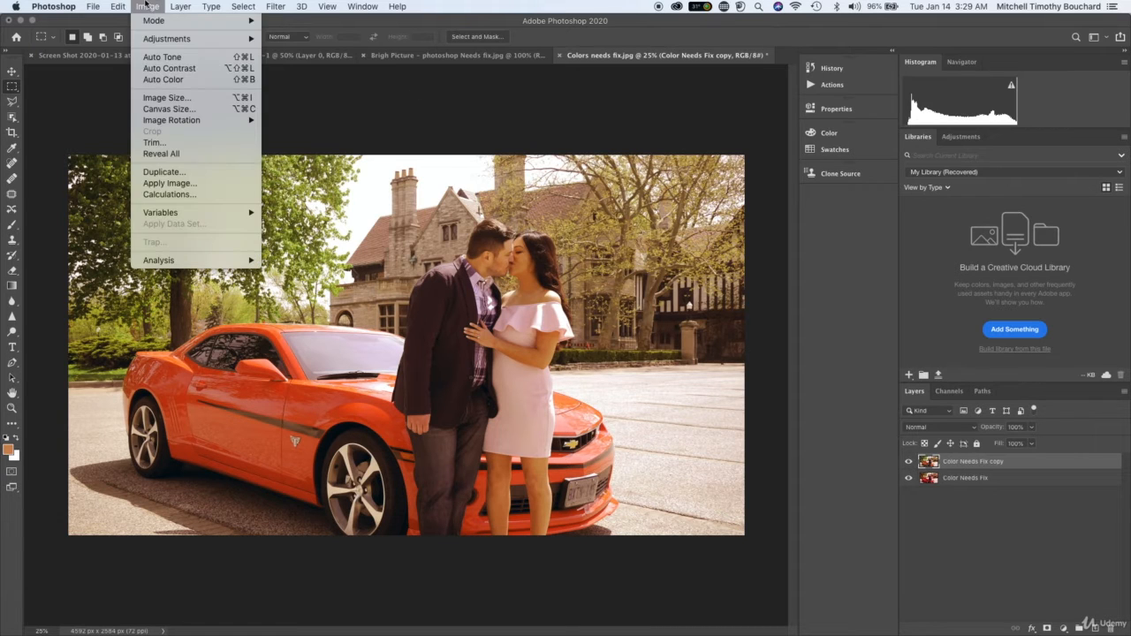
{"action": "mouse_move", "coordinate": [188, 42]}
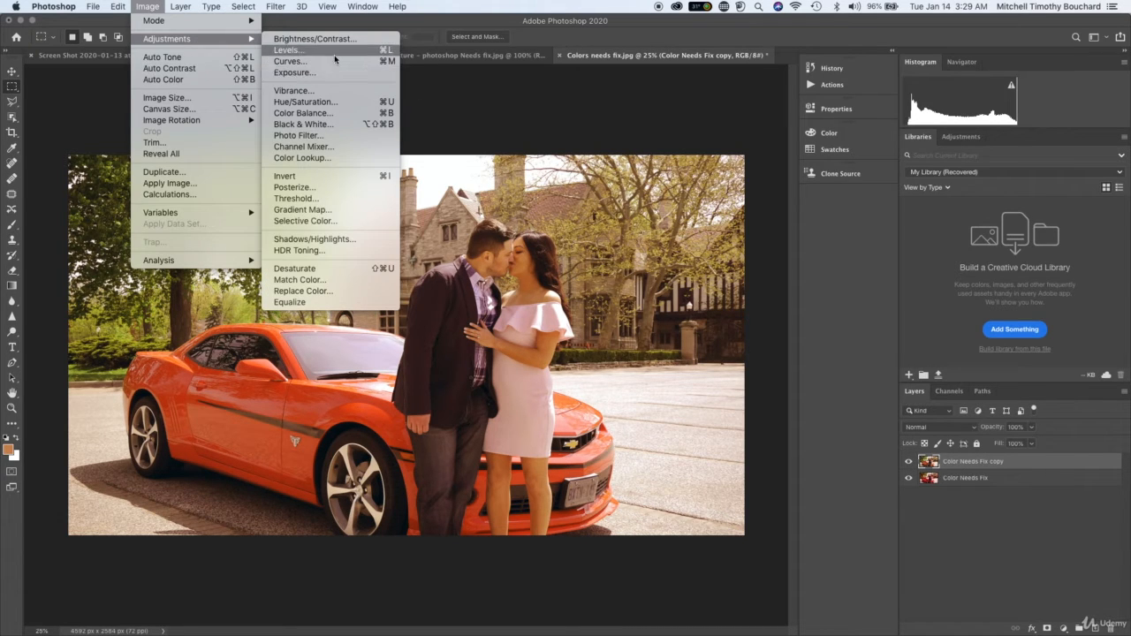
{"action": "left_click", "coordinate": [341, 113]}
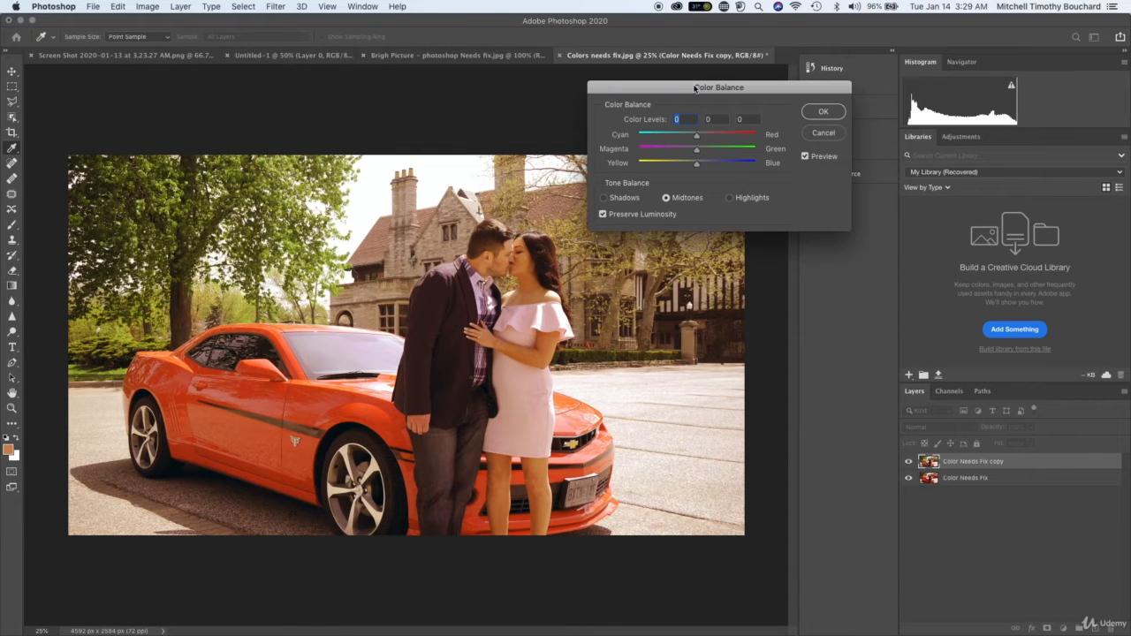
{"action": "left_click_drag", "start_coordinate": [695, 89], "coordinate": [735, 76]}
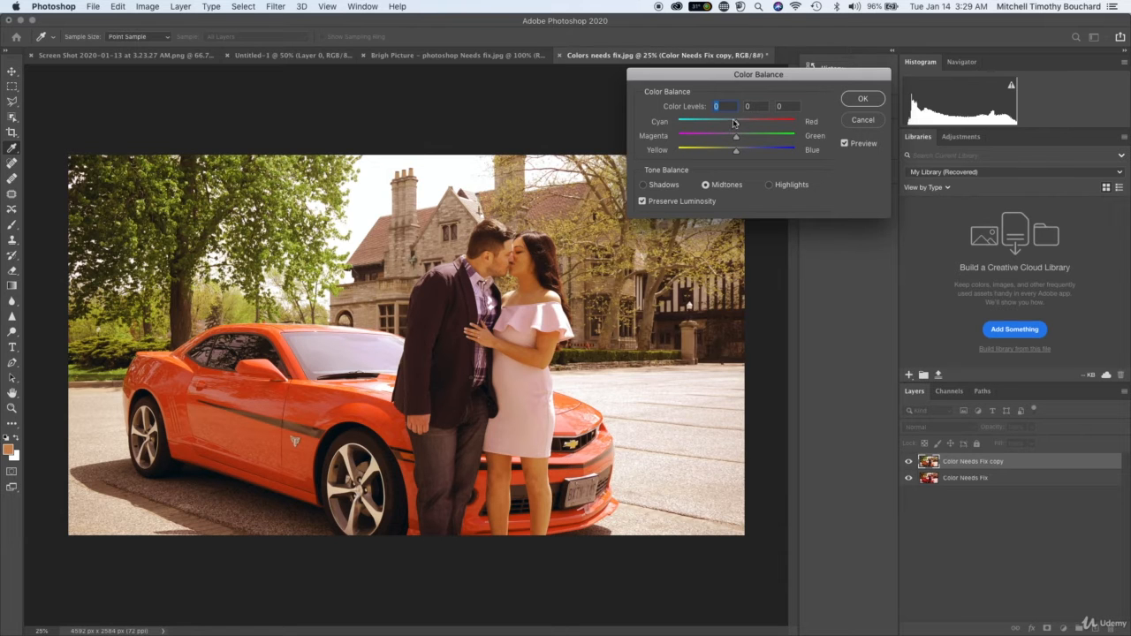
{"action": "left_click_drag", "start_coordinate": [733, 123], "coordinate": [741, 122]}
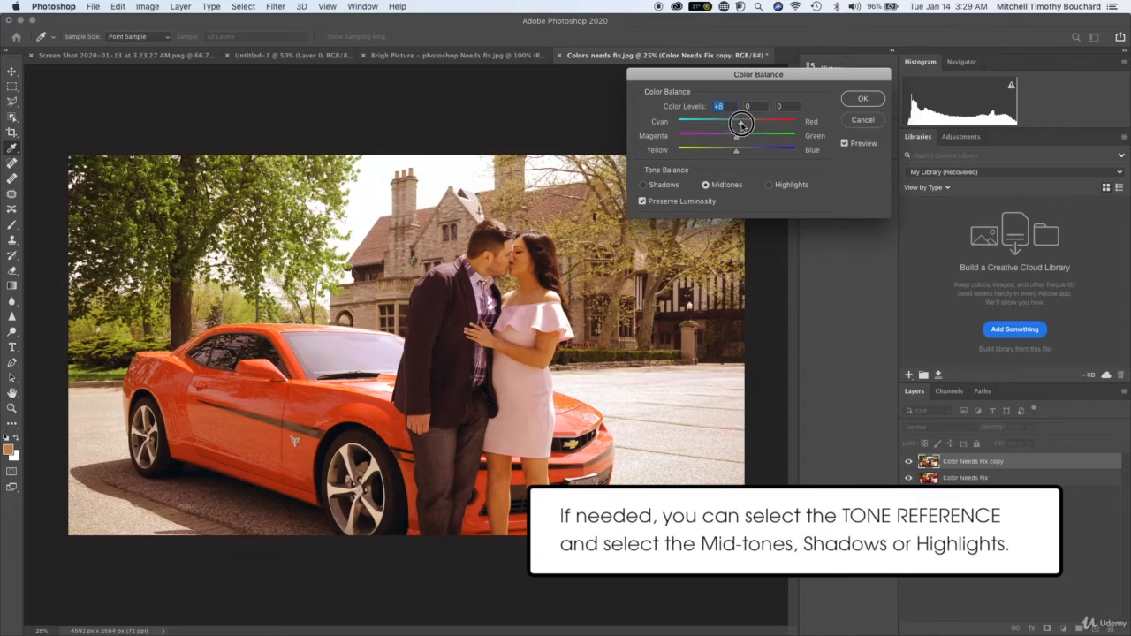
{"action": "mouse_move", "coordinate": [742, 124]}
{"action": "left_mouse_down"}
{"action": "mouse_move", "coordinate": [754, 125]}
{"action": "mouse_move", "coordinate": [733, 128]}
{"action": "mouse_move", "coordinate": [739, 142]}
{"action": "left_mouse_up"}
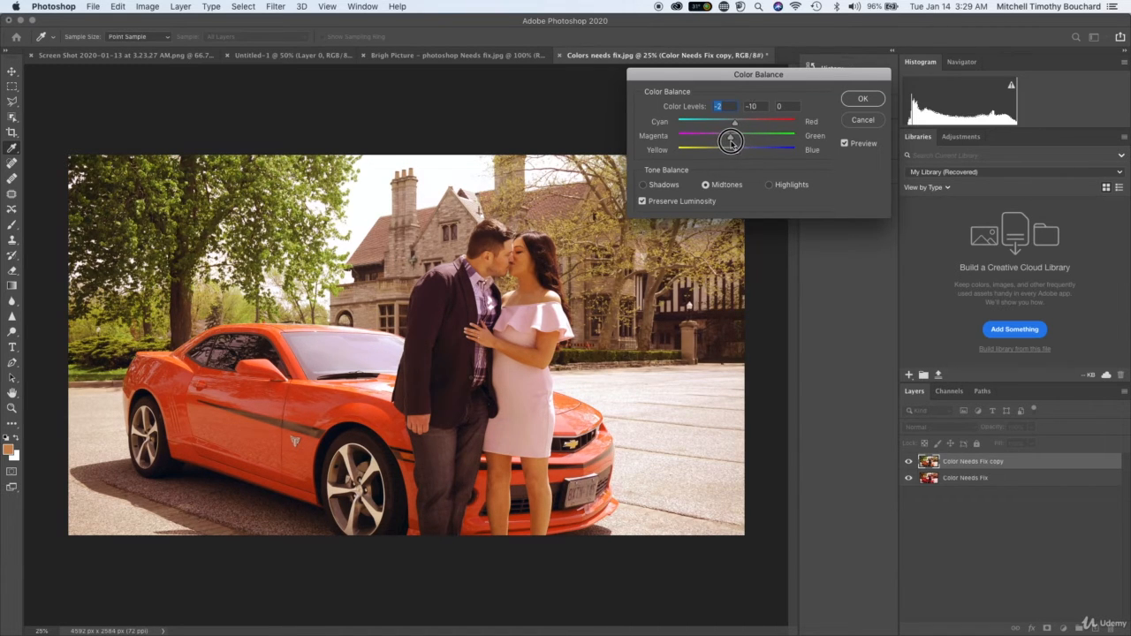
{"action": "left_click", "coordinate": [734, 143]}
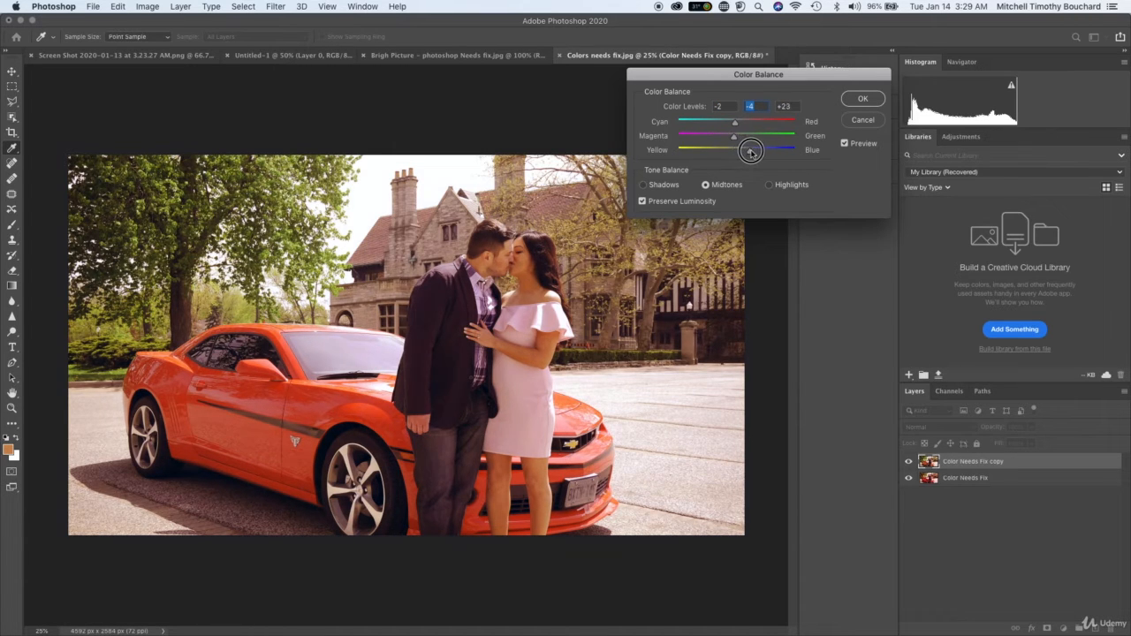
{"action": "left_click_drag", "start_coordinate": [750, 150], "coordinate": [747, 152]}
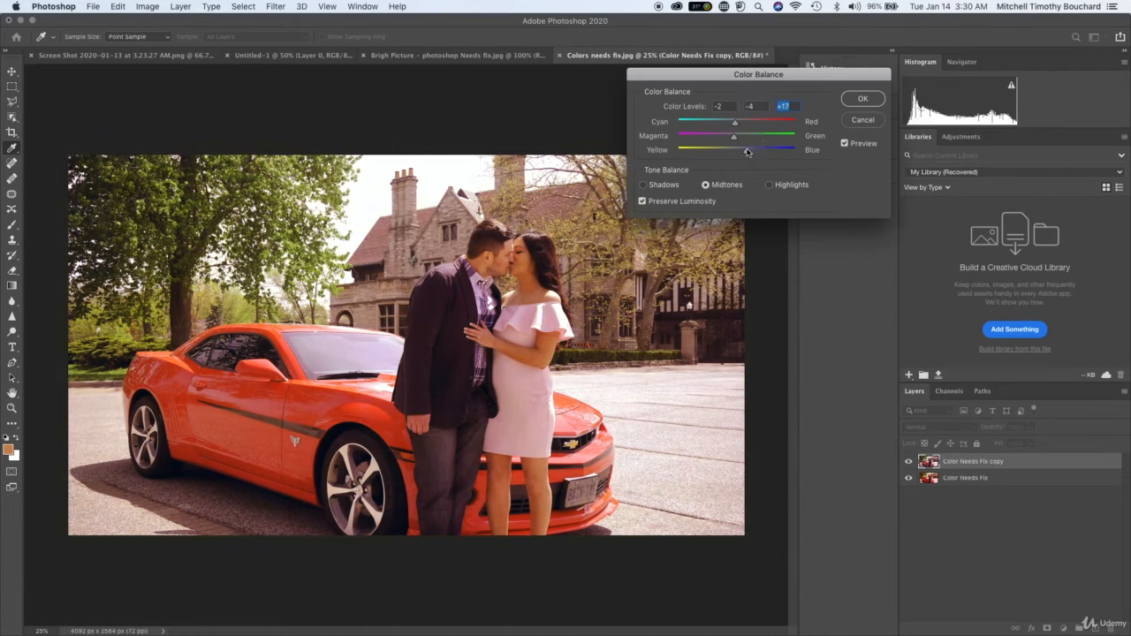
Refine the midtones to +4 for Magenta–Green and +11 for Yellow–Blue, judging by the couple's skin tones, and apply the color balance.
{"action": "key", "text": "super+plus"}
{"action": "scroll", "coordinate": [747, 152], "scroll_direction": "up", "scroll_amount": 3}
{"action": "scroll", "coordinate": [747, 152], "scroll_direction": "right", "scroll_amount": 2}
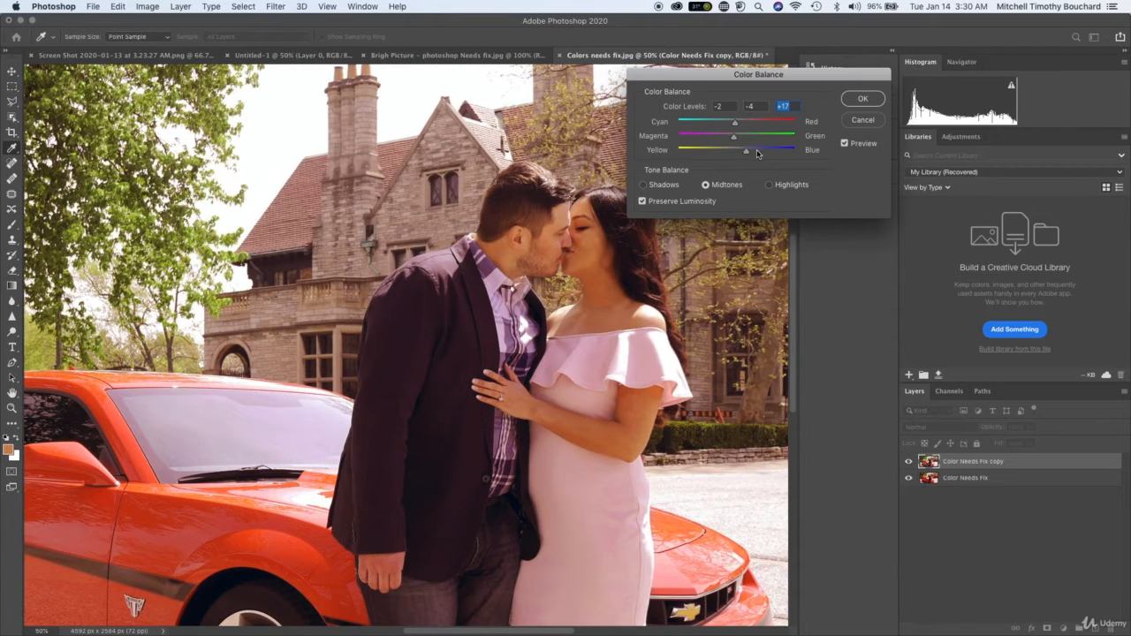
{"action": "mouse_move", "coordinate": [744, 152]}
{"action": "left_mouse_down"}
{"action": "mouse_move", "coordinate": [732, 150]}
{"action": "mouse_move", "coordinate": [743, 151]}
{"action": "mouse_move", "coordinate": [740, 134]}
{"action": "left_mouse_up"}
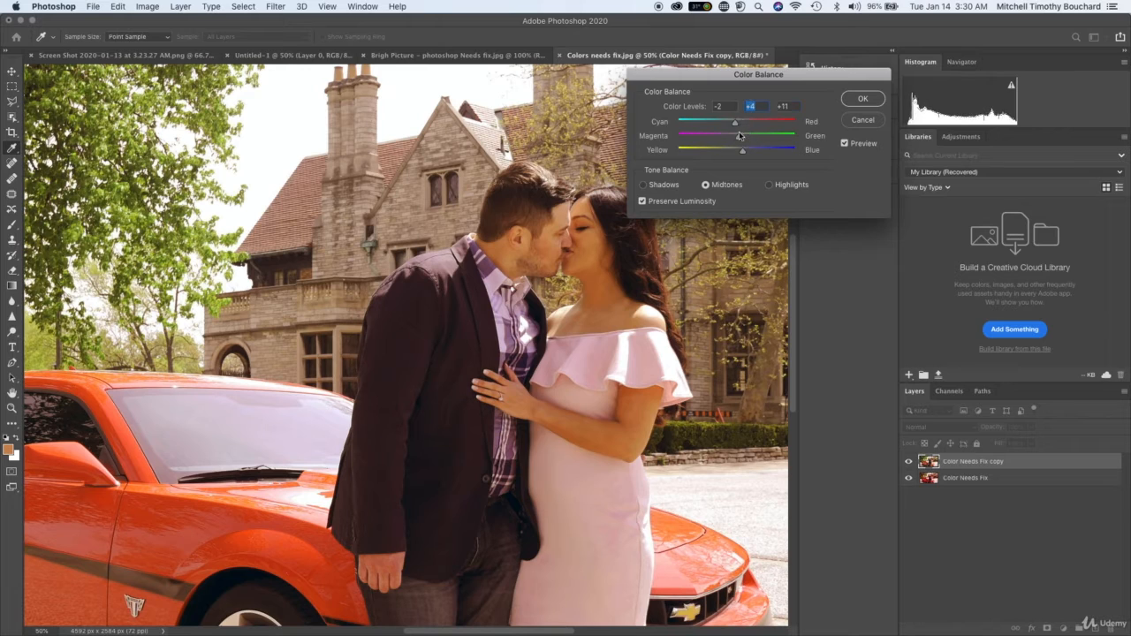
{"action": "left_click", "coordinate": [856, 101]}
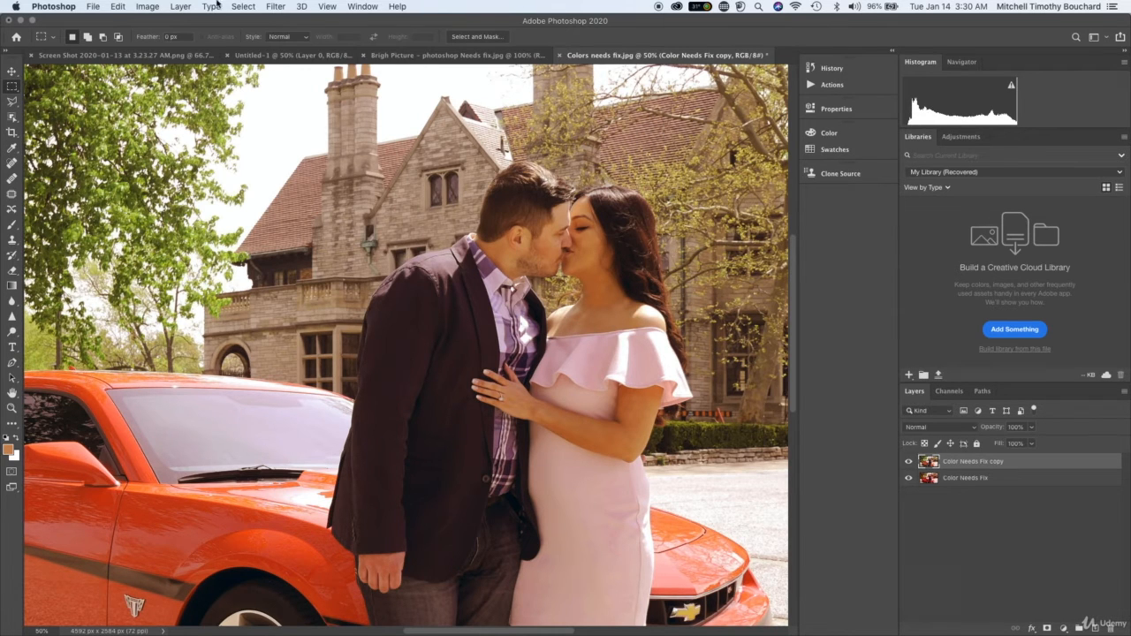
Apply a second Color Balance to the shadows, shifting Cyan–Red to -18 and fine-tuning the Magenta–Green and Yellow–Blue levels.
{"action": "left_click", "coordinate": [151, 6]}
{"action": "mouse_move", "coordinate": [234, 40]}
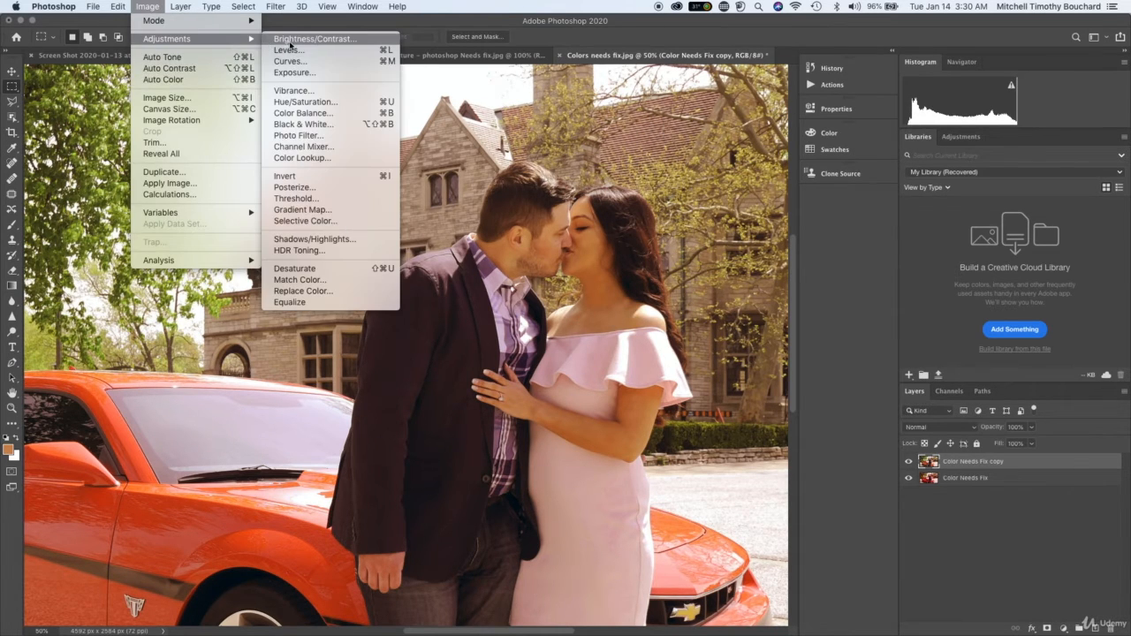
{"action": "left_click", "coordinate": [341, 113]}
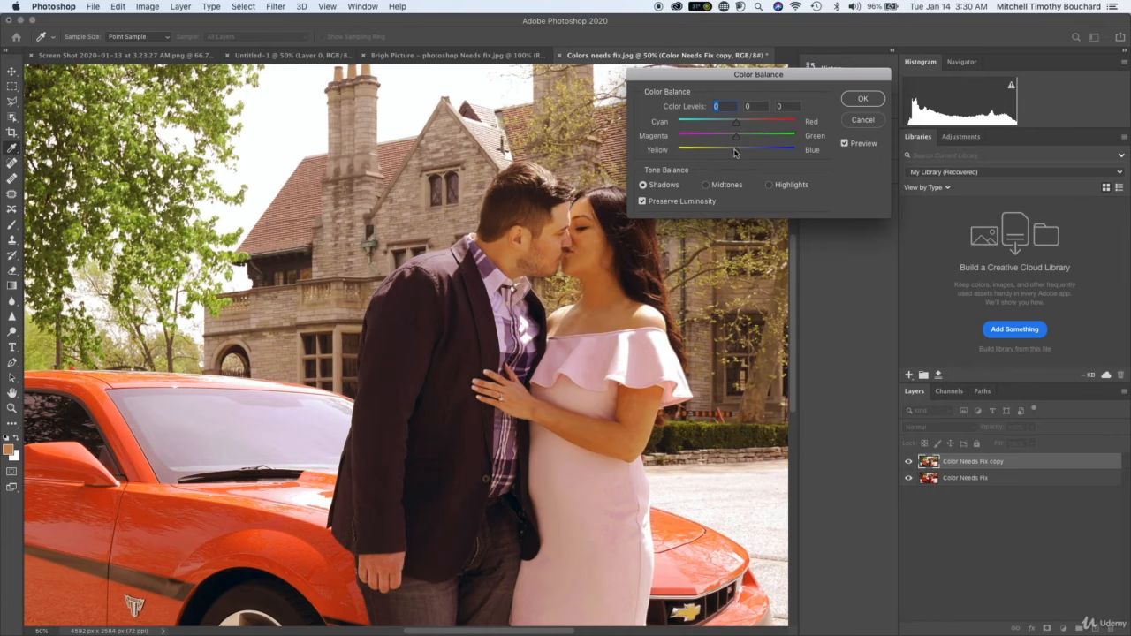
{"action": "key", "text": "super+minus"}
{"action": "left_click_drag", "start_coordinate": [737, 121], "coordinate": [715, 130]}
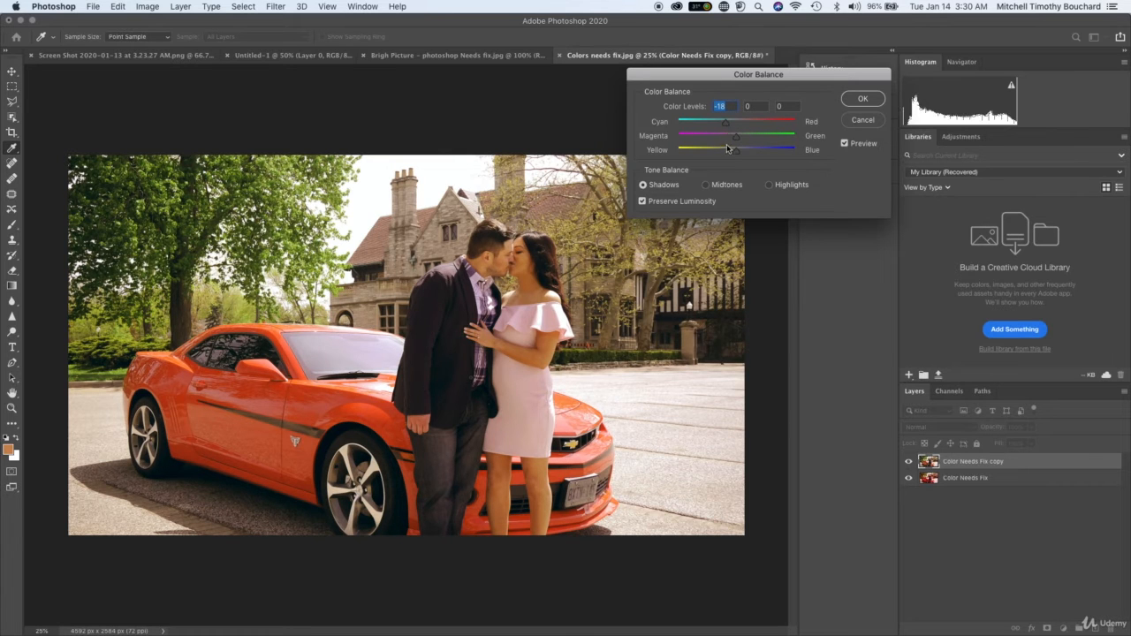
{"action": "mouse_move", "coordinate": [735, 138]}
{"action": "left_mouse_down"}
{"action": "mouse_move", "coordinate": [719, 142]}
{"action": "mouse_move", "coordinate": [736, 137]}
{"action": "mouse_move", "coordinate": [748, 157]}
{"action": "mouse_move", "coordinate": [737, 151]}
{"action": "left_mouse_up"}
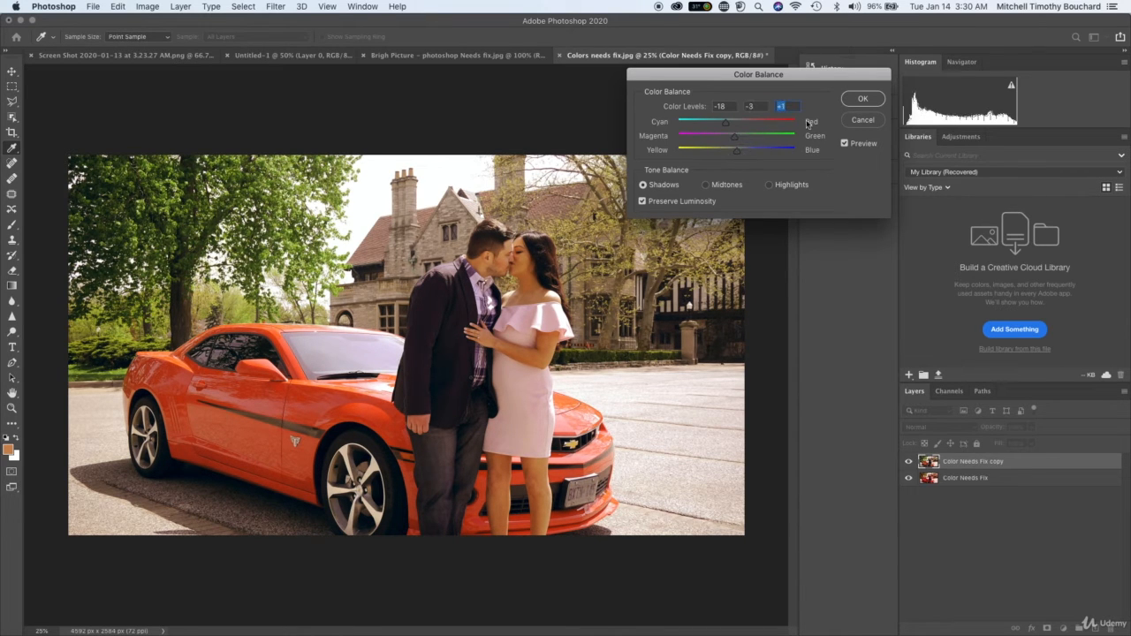
{"action": "left_click", "coordinate": [860, 101]}
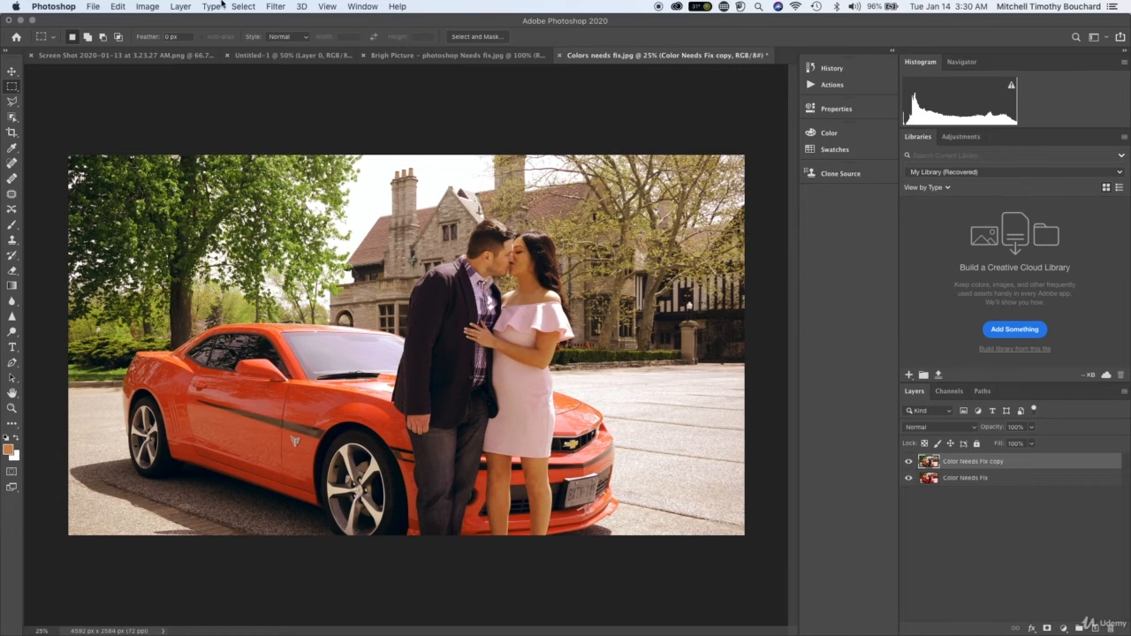
Apply another Hue/Saturation adjustment to the copy layer with hue -2, saturation +6 and lightness -1.
{"action": "left_click", "coordinate": [148, 6]}
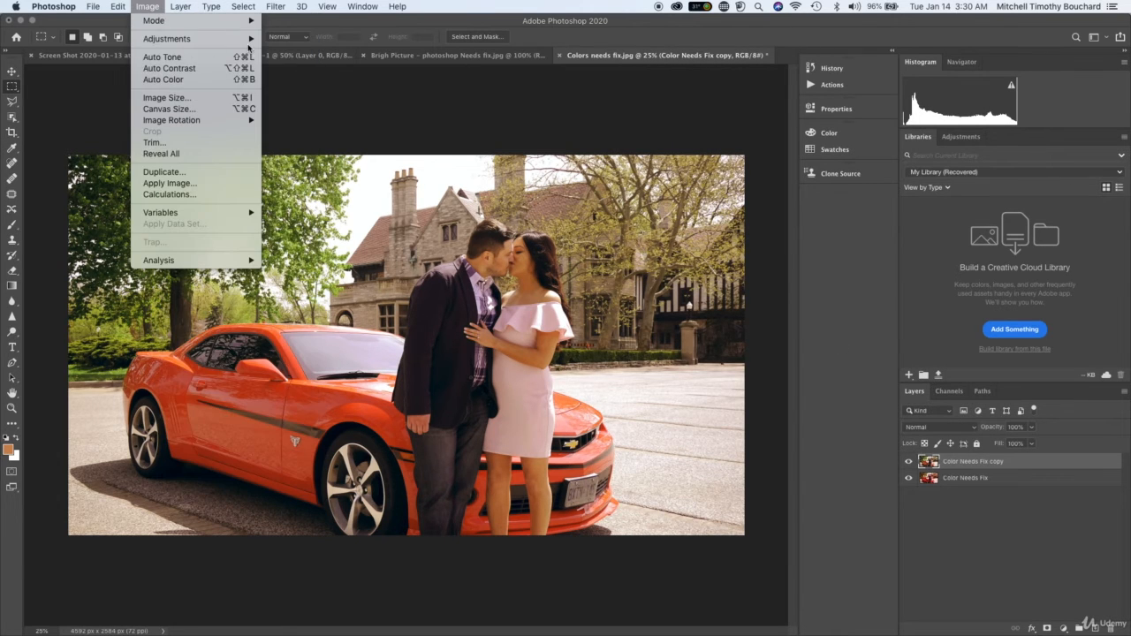
{"action": "mouse_move", "coordinate": [251, 40]}
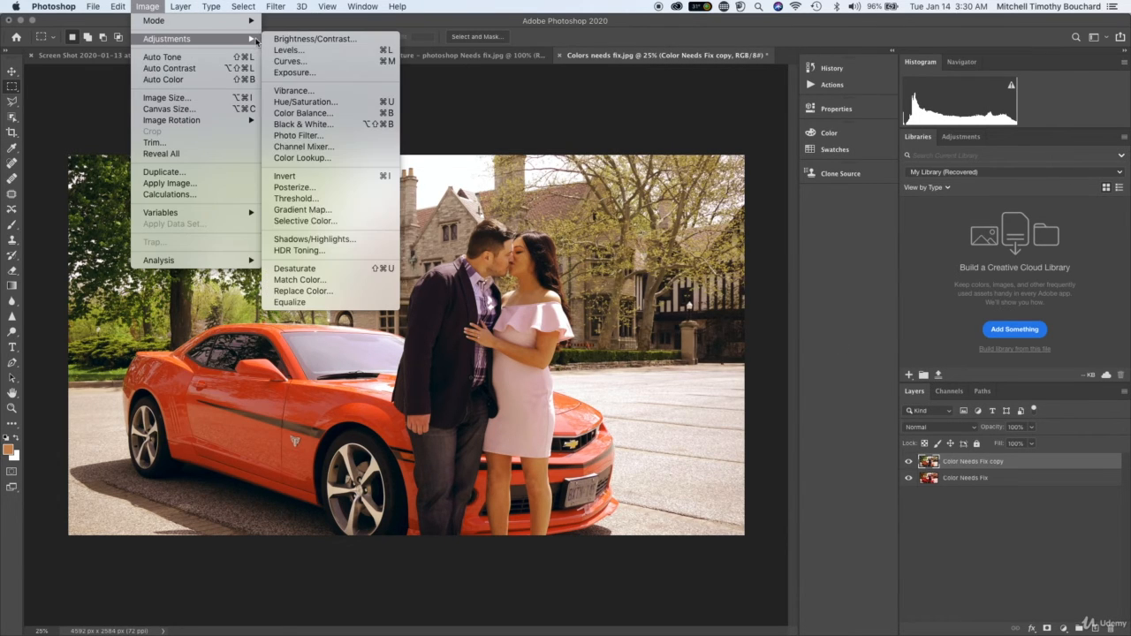
{"action": "left_click", "coordinate": [368, 103]}
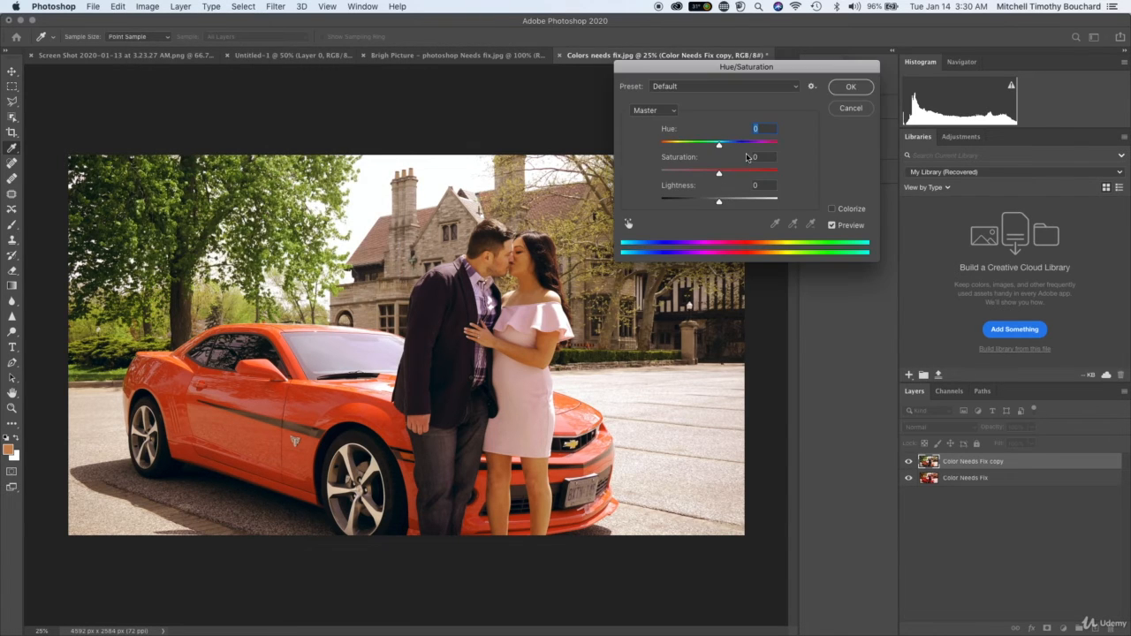
{"action": "left_click_drag", "start_coordinate": [723, 147], "coordinate": [719, 148]}
{"action": "left_click_drag", "start_coordinate": [720, 148], "coordinate": [719, 201]}
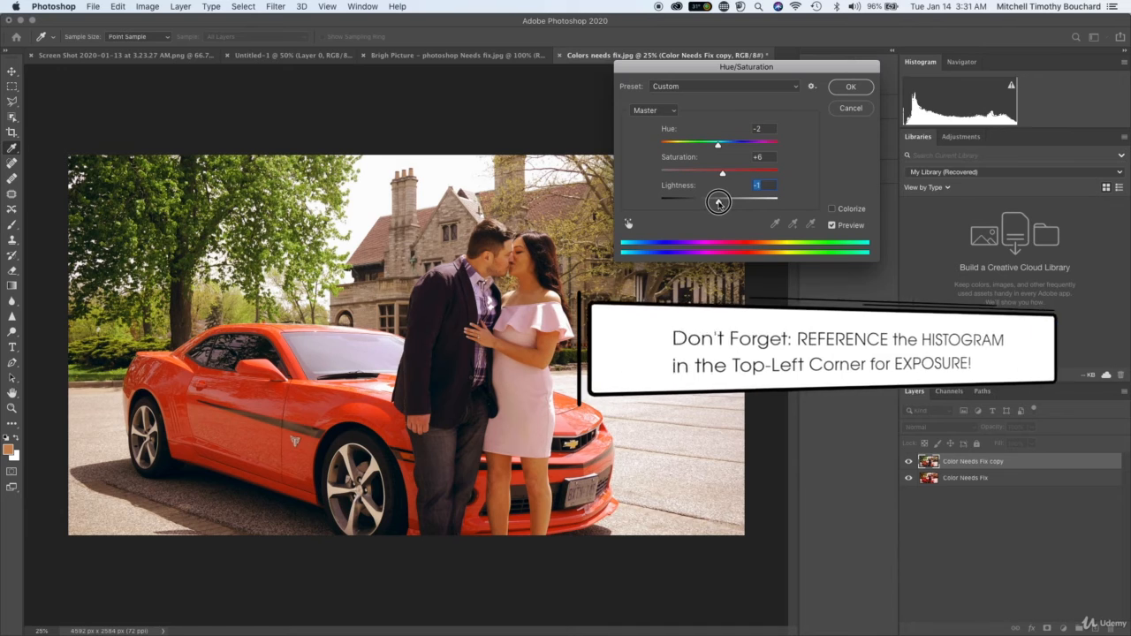
{"action": "left_click", "coordinate": [841, 87]}
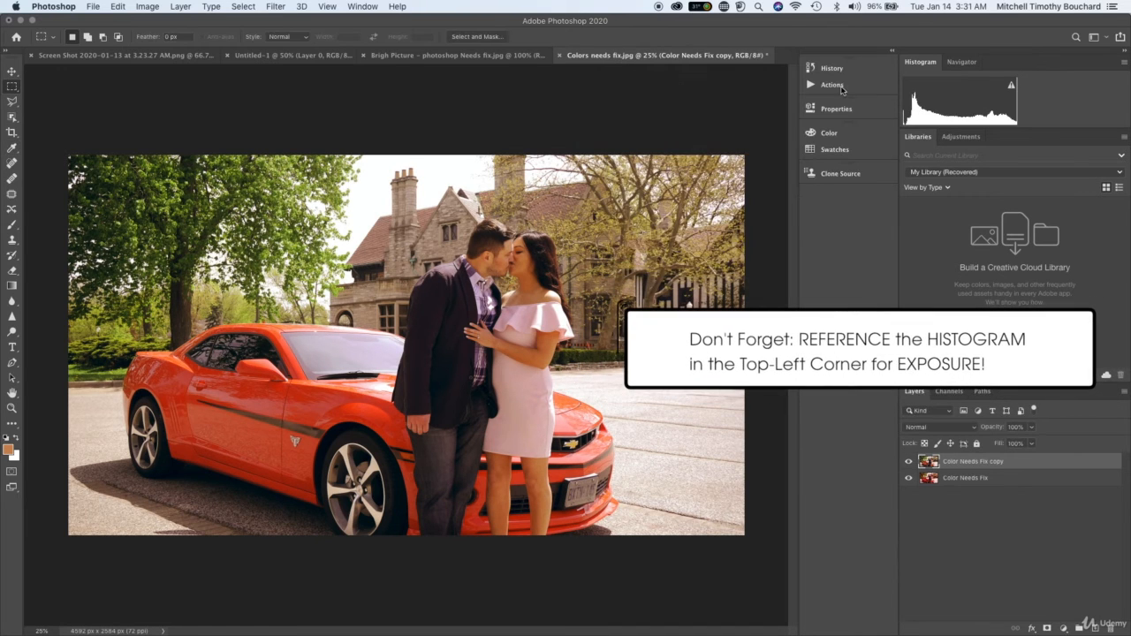
Apply a Vibrance adjustment to the copy layer with vibrance +11 and saturation +4.
{"action": "left_click", "coordinate": [147, 6]}
{"action": "mouse_move", "coordinate": [181, 38]}
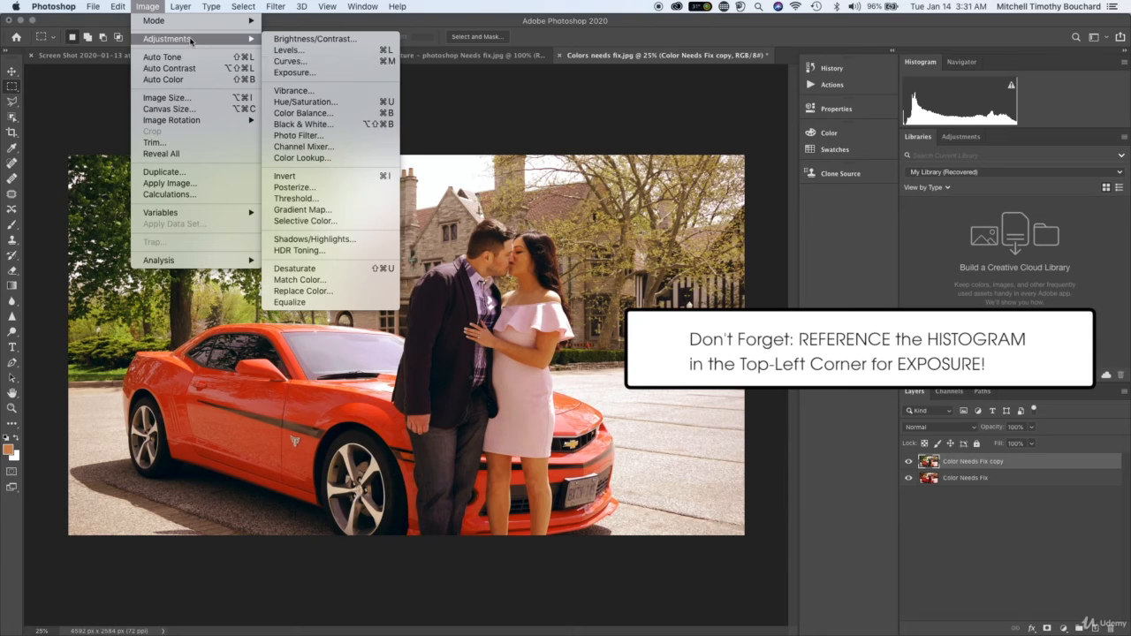
{"action": "left_click", "coordinate": [343, 91]}
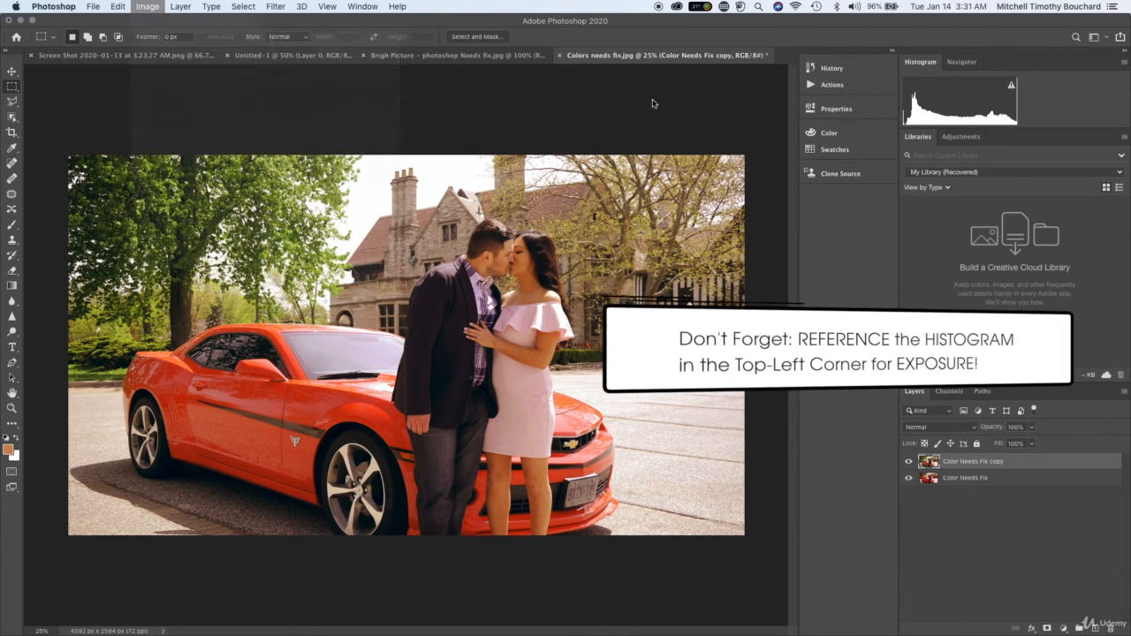
{"action": "left_click_drag", "start_coordinate": [634, 187], "coordinate": [709, 145]}
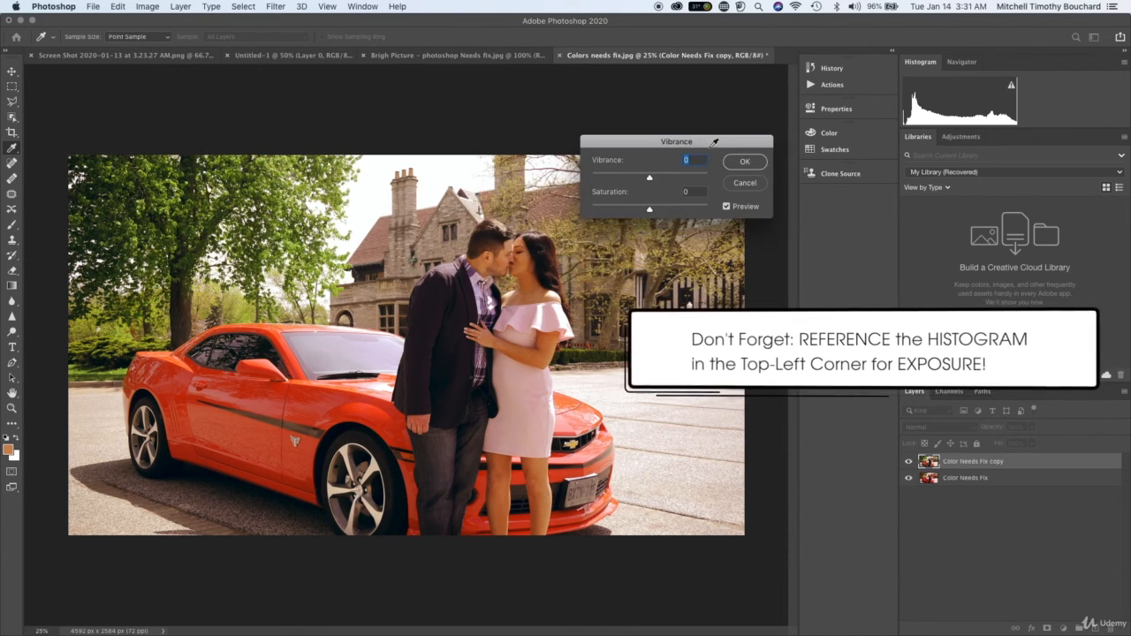
{"action": "mouse_move", "coordinate": [650, 205]}
{"action": "left_mouse_down"}
{"action": "mouse_move", "coordinate": [598, 212]}
{"action": "mouse_move", "coordinate": [652, 212]}
{"action": "left_mouse_up"}
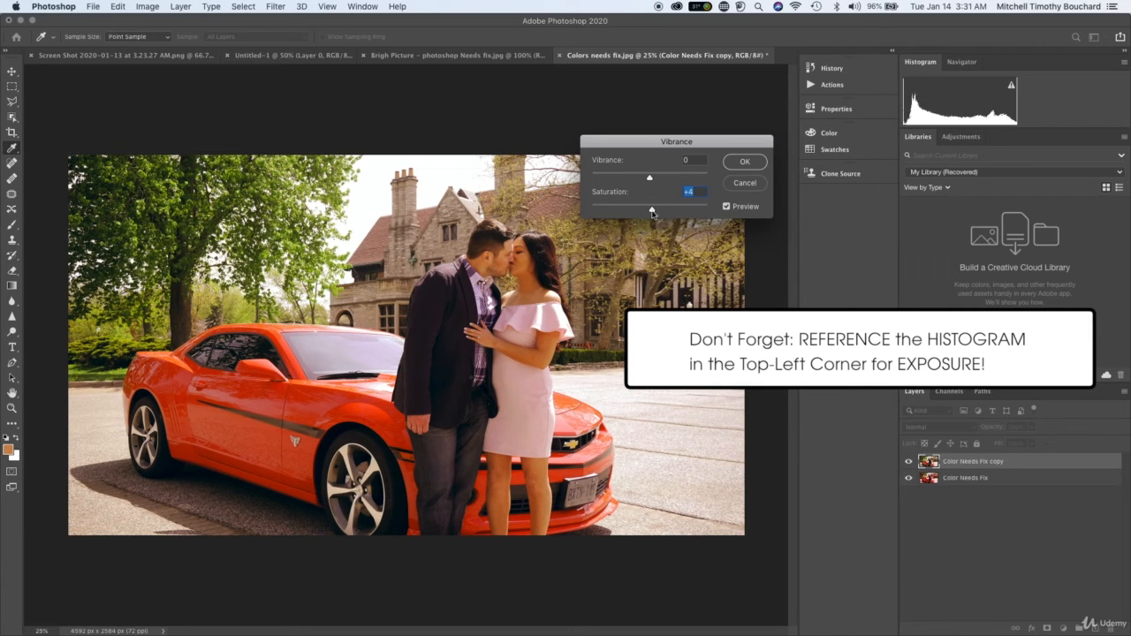
{"action": "mouse_move", "coordinate": [651, 178]}
{"action": "left_mouse_down"}
{"action": "mouse_move", "coordinate": [670, 180]}
{"action": "mouse_move", "coordinate": [629, 180]}
{"action": "mouse_move", "coordinate": [656, 181]}
{"action": "left_mouse_up"}
{"action": "left_click", "coordinate": [738, 163]}
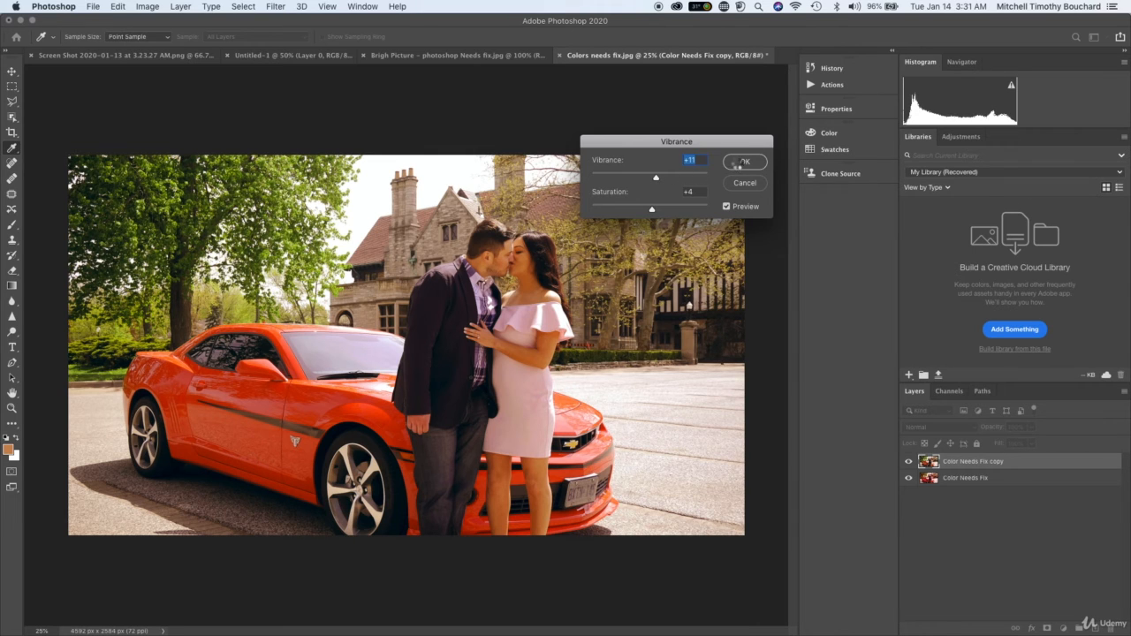
Compare the finished correction with the original by toggling the Color Needs Fix copy layer, and inspect the couple up close.
{"action": "left_click", "coordinate": [909, 462]}
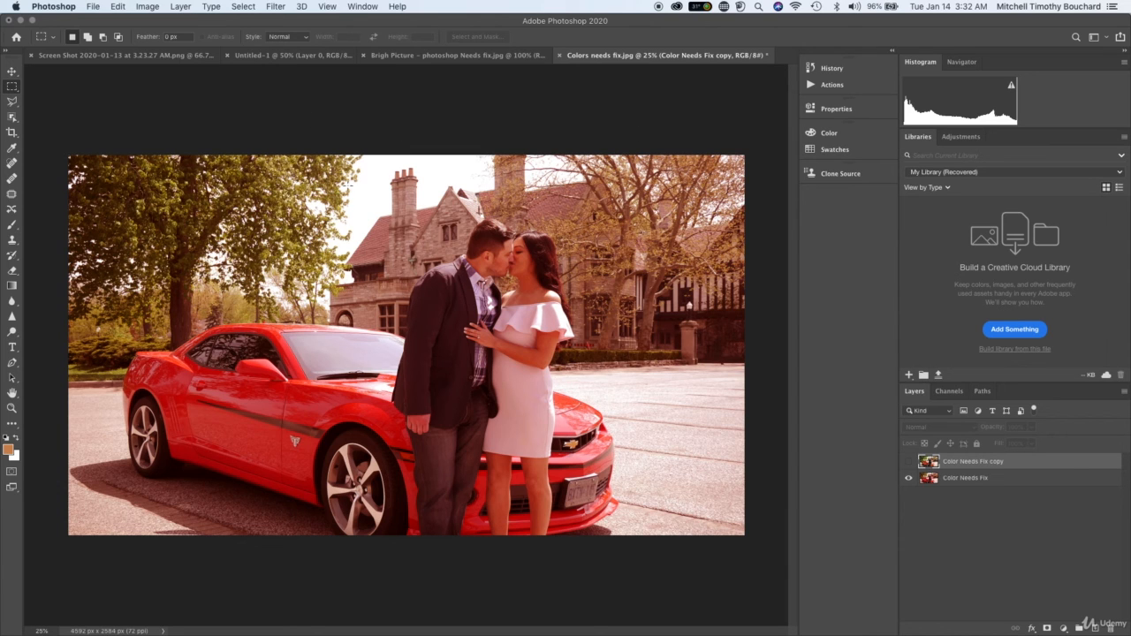
{"action": "left_click", "coordinate": [910, 462]}
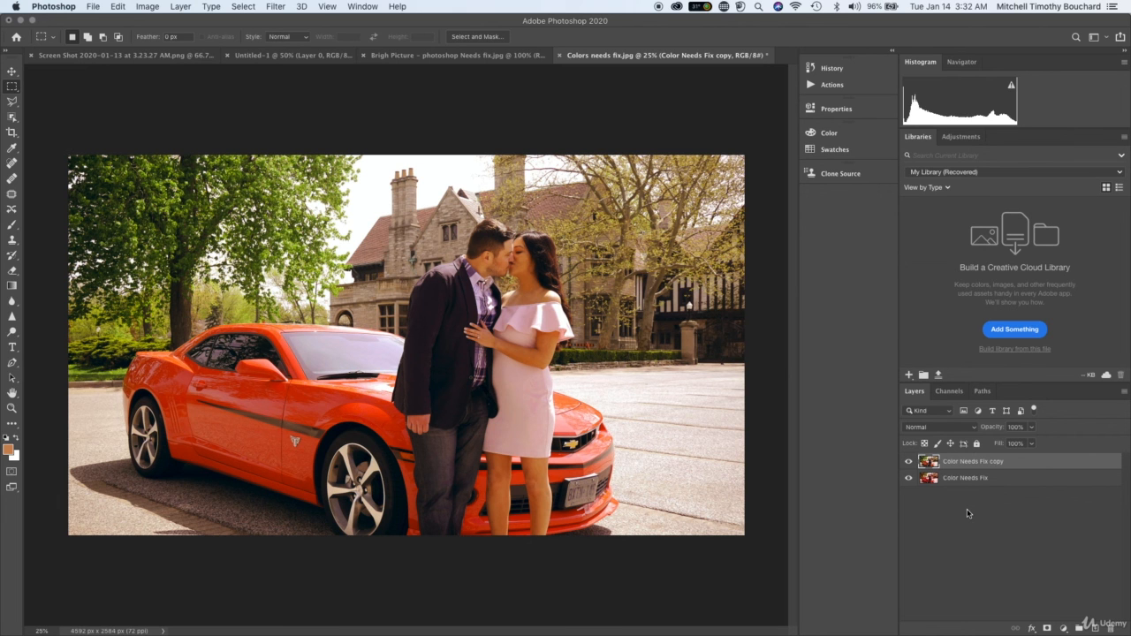
{"action": "key", "text": "super+plus"}
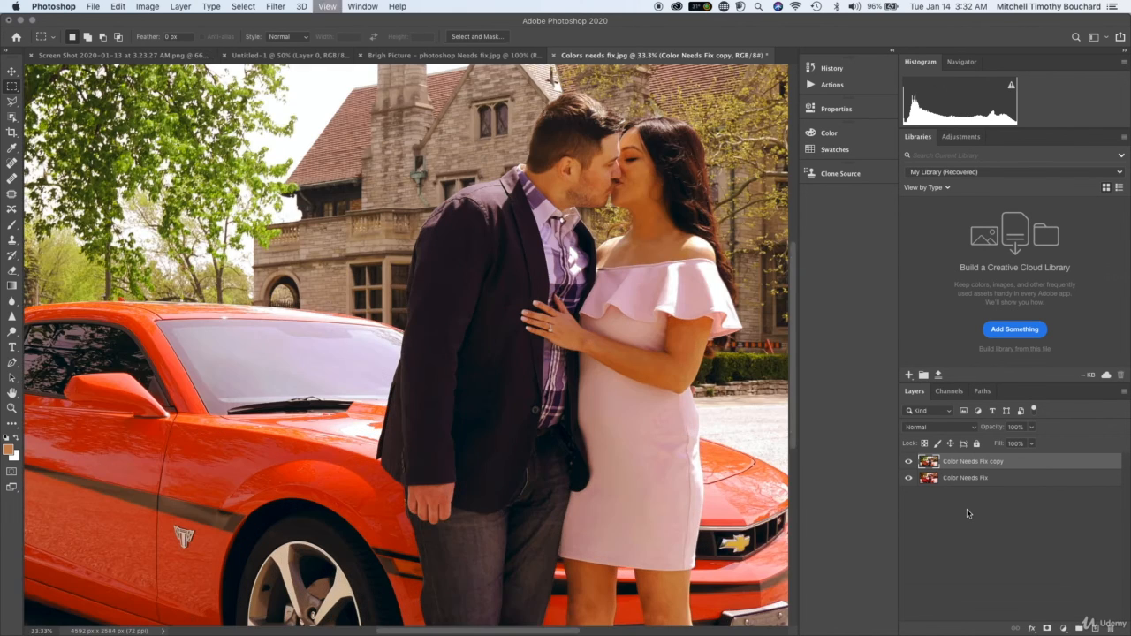
{"action": "scroll", "coordinate": [638, 390], "scroll_direction": "up", "scroll_amount": 3}
{"action": "scroll", "coordinate": [638, 390], "scroll_direction": "right", "scroll_amount": 3}
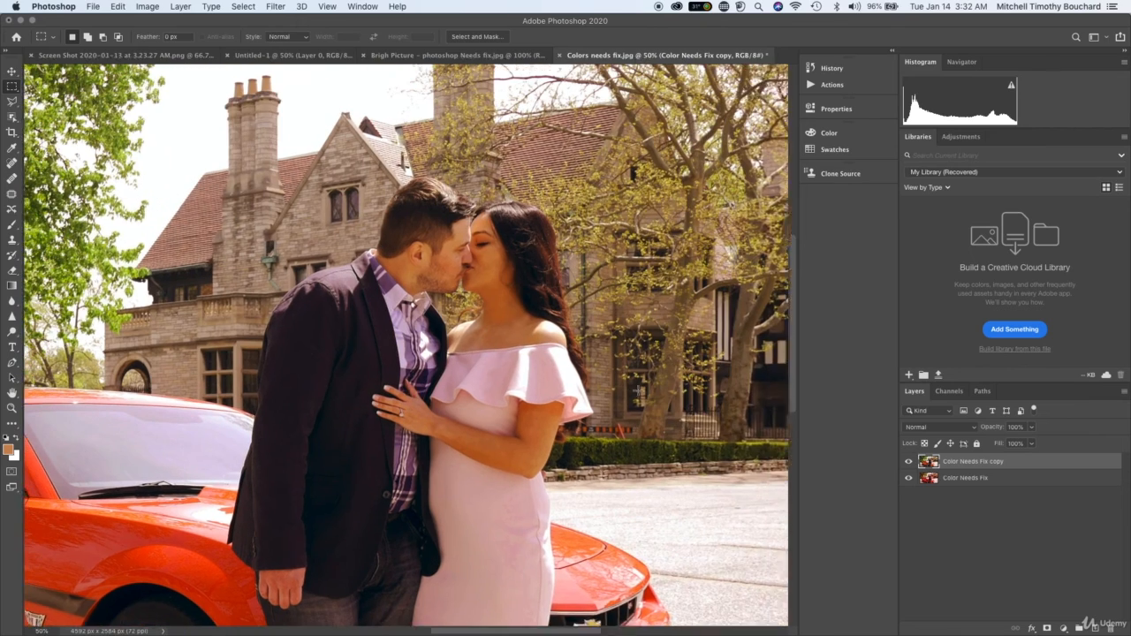
{"action": "key", "text": "super+minus"}
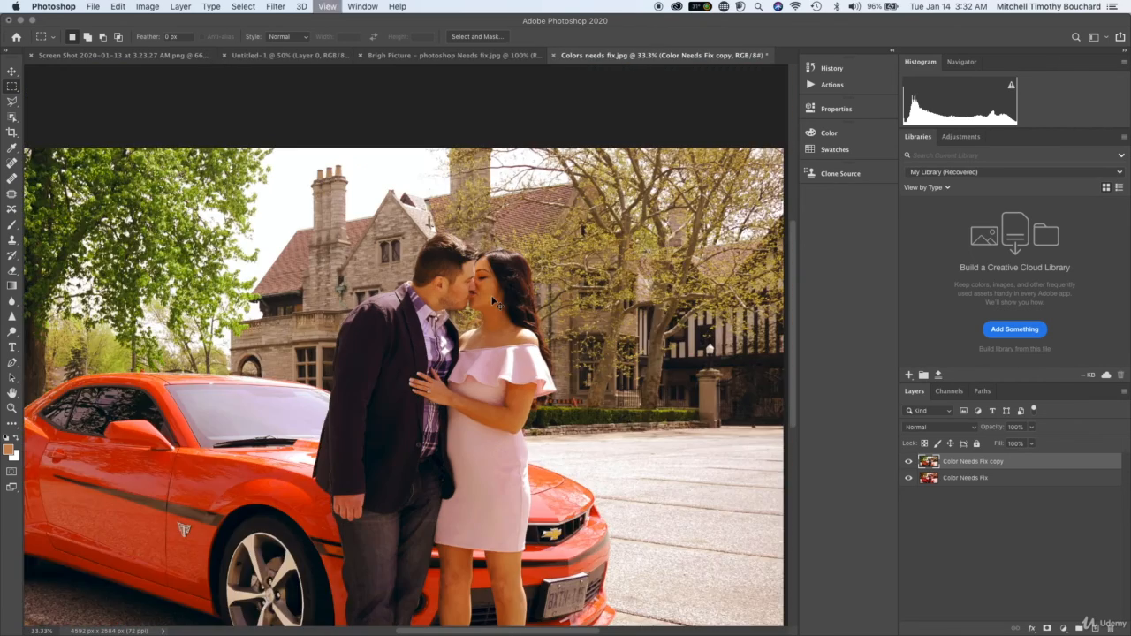
{"action": "left_click", "coordinate": [909, 462]}
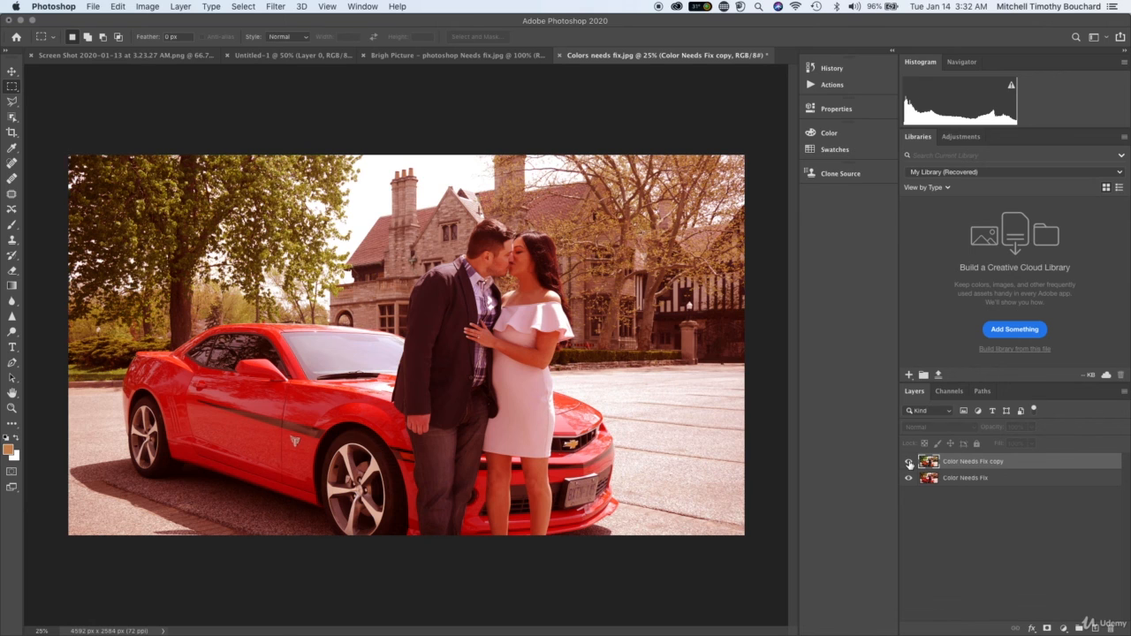
{"action": "left_click", "coordinate": [909, 462]}
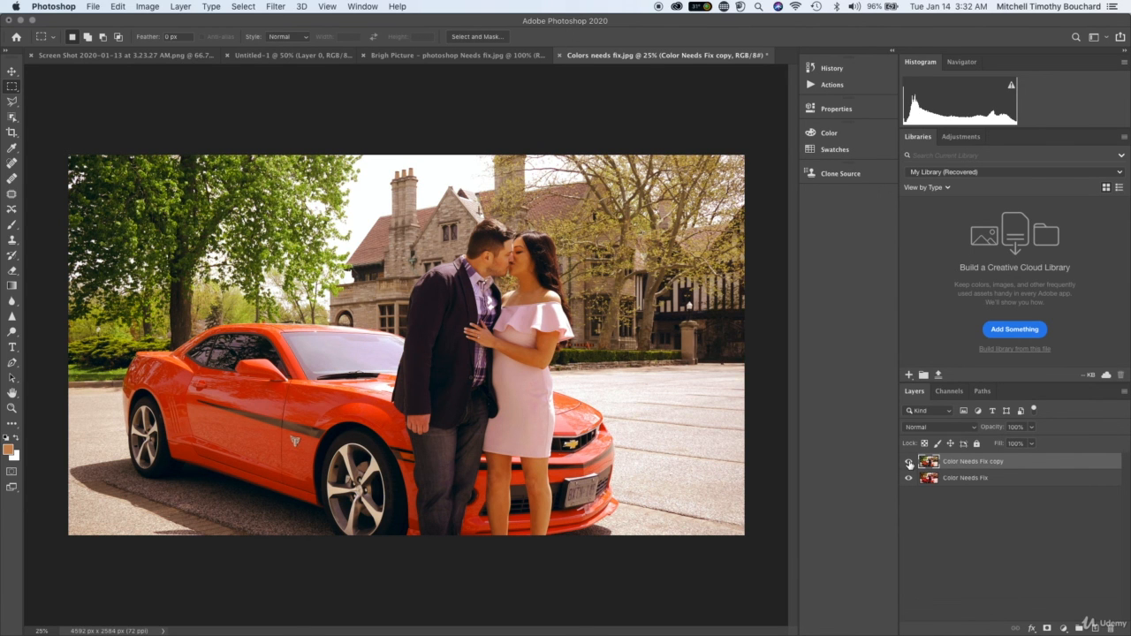